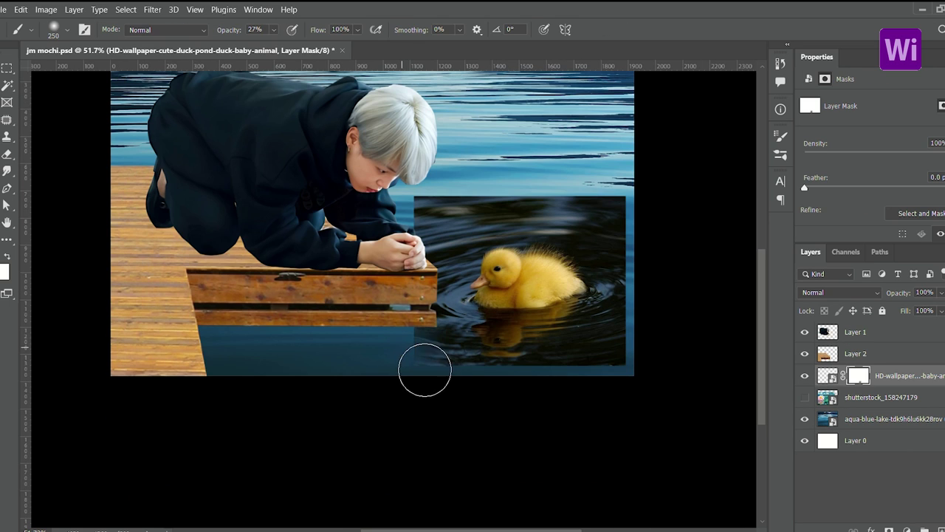
Paint white on the duckling's mask with a soft brush to blend its top and remaining edges into the lake.
{"action": "left_click_drag", "start_coordinate": [477, 213], "coordinate": [620, 214]}
{"action": "key", "text": "bracketleft"}
{"action": "key", "text": "bracketleft"}
{"action": "key", "text": "bracketleft"}
{"action": "left_click_drag", "start_coordinate": [450, 209], "coordinate": [621, 211]}
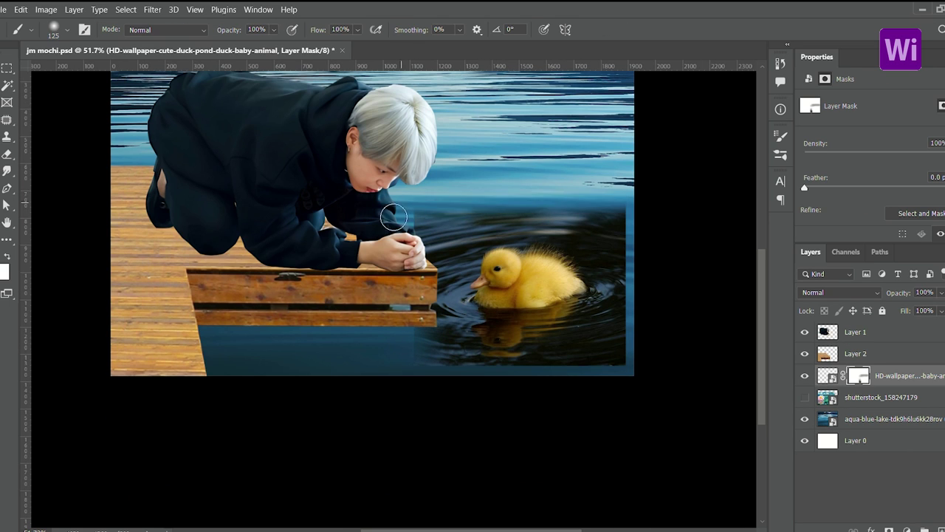
{"action": "mouse_move", "coordinate": [661, 328]}
{"action": "left_mouse_down"}
{"action": "mouse_move", "coordinate": [566, 379]}
{"action": "mouse_move", "coordinate": [456, 354]}
{"action": "mouse_move", "coordinate": [565, 226]}
{"action": "mouse_move", "coordinate": [674, 336]}
{"action": "left_mouse_up"}
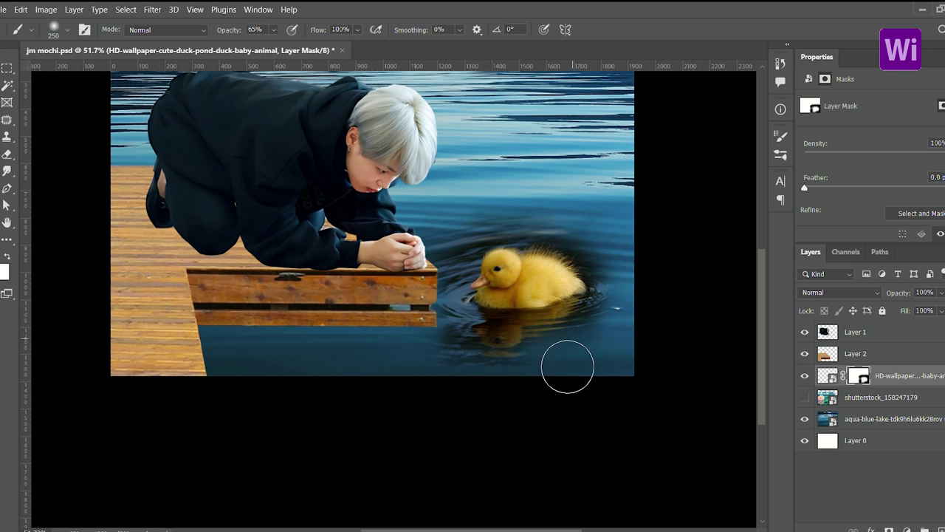
Shift the duckling down and to the left toward the dock.
{"action": "key", "text": "v"}
{"action": "left_click_drag", "start_coordinate": [547, 280], "coordinate": [520, 332]}
{"action": "left_click", "coordinate": [33, 441]}
Nudge the duckling slightly left and a little lower.
{"action": "left_click", "coordinate": [895, 375]}
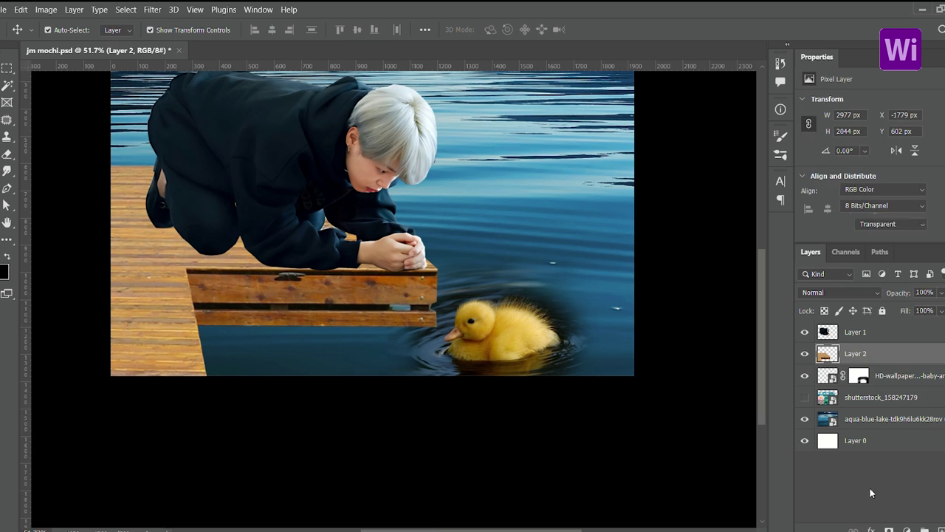
{"action": "mouse_move", "coordinate": [510, 328]}
{"action": "left_mouse_down"}
{"action": "mouse_move", "coordinate": [487, 325]}
{"action": "mouse_move", "coordinate": [488, 342]}
{"action": "left_mouse_up"}
{"action": "left_click", "coordinate": [749, 462]}
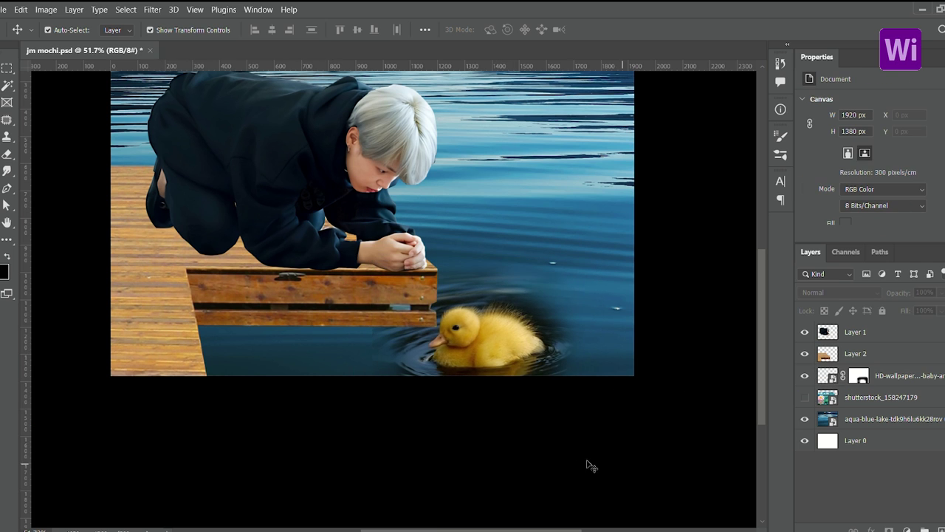
{"action": "scroll", "coordinate": [249, 331], "scroll_direction": "down", "scroll_amount": 3}
{"action": "scroll", "coordinate": [249, 331], "scroll_direction": "up", "scroll_amount": 2}
Rotate the dock layer -0.72° to level it.
{"action": "key", "text": "ctrl+t"}
{"action": "left_click_drag", "start_coordinate": [452, 245], "coordinate": [455, 237]}
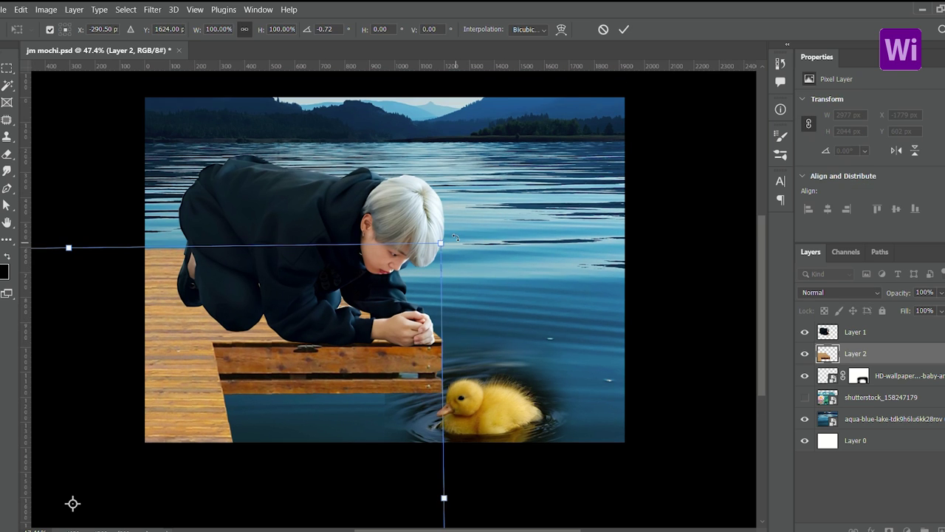
{"action": "key", "text": "Return"}
{"action": "left_click", "coordinate": [685, 483]}
Refine the duckling's mask with white paint and shift the duckling slightly down.
{"action": "left_click", "coordinate": [405, 425]}
{"action": "key", "text": "b"}
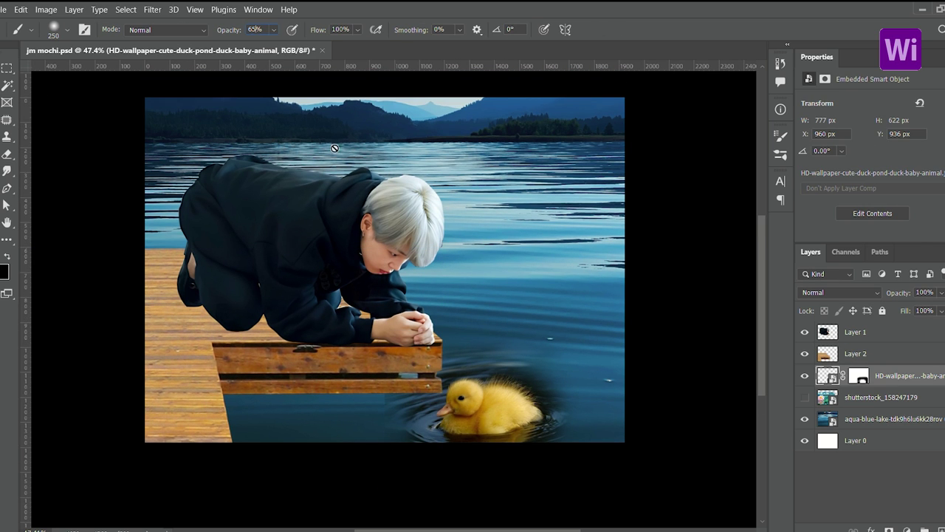
{"action": "left_click", "coordinate": [859, 375]}
{"action": "key", "text": "x"}
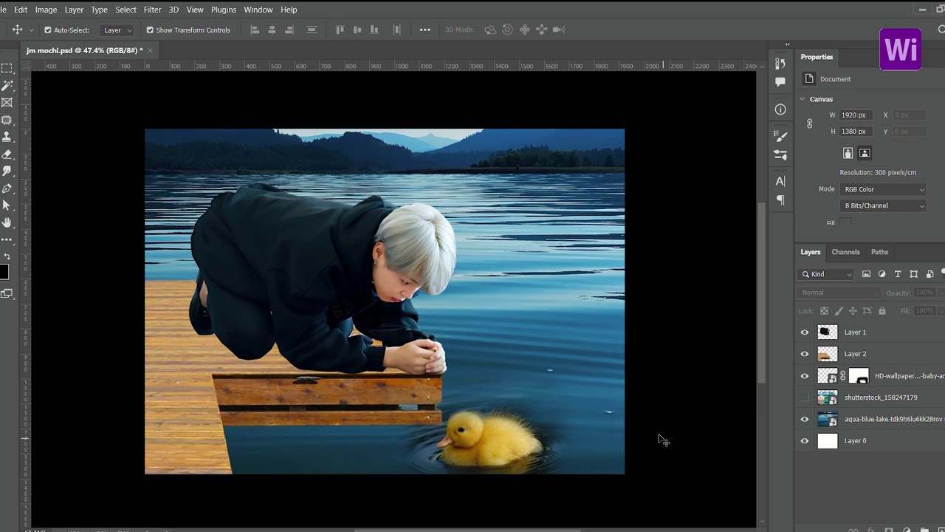
{"action": "scroll", "coordinate": [485, 366], "scroll_direction": "up", "scroll_amount": 2}
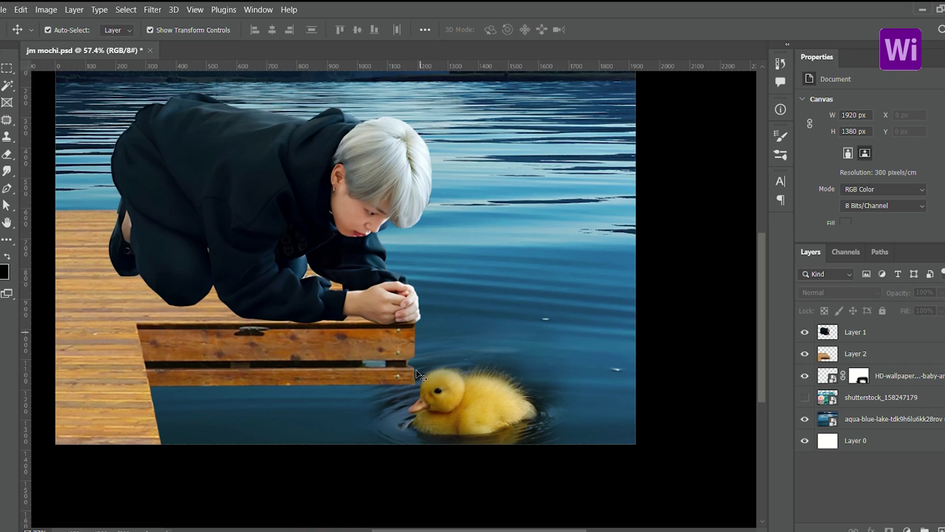
{"action": "left_click", "coordinate": [476, 415]}
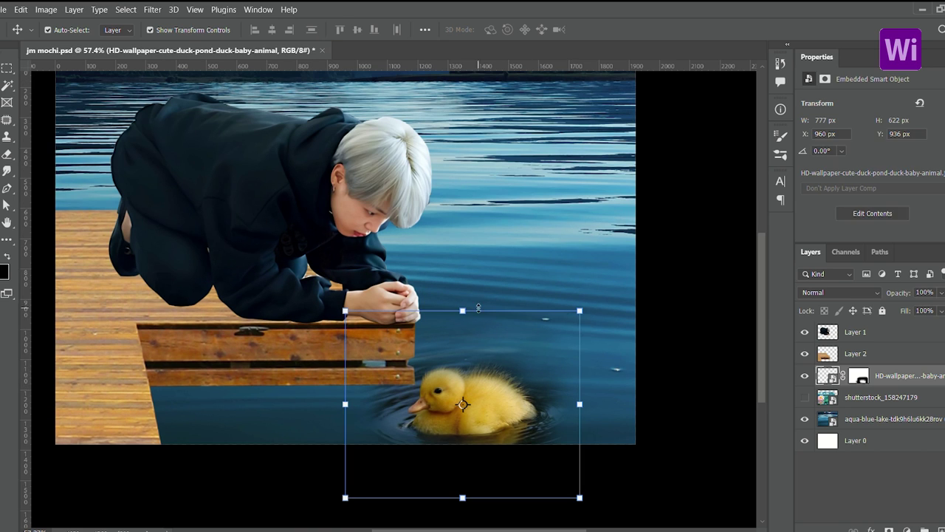
{"action": "left_click_drag", "start_coordinate": [453, 346], "coordinate": [455, 355]}
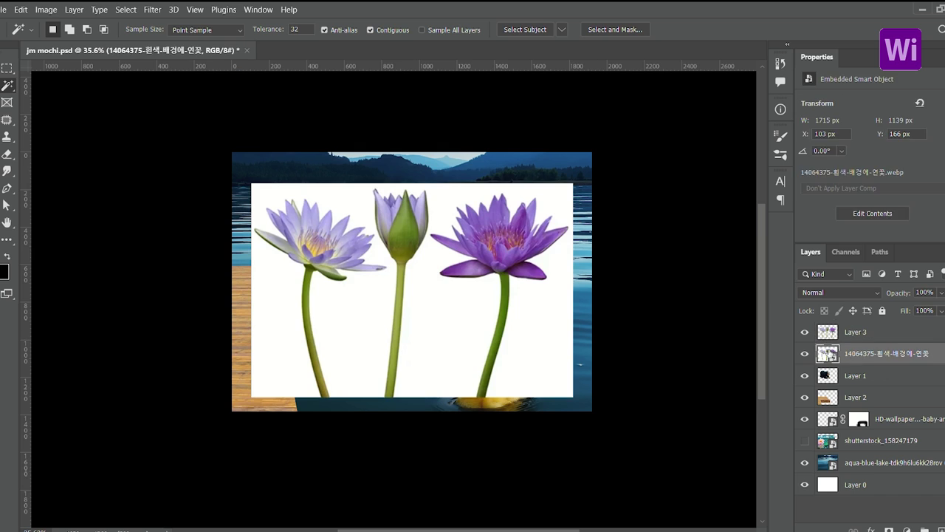
Shrink the water lily layer and place it below the front of the dock.
{"action": "left_click_drag", "start_coordinate": [546, 263], "coordinate": [401, 362]}
{"action": "left_click_drag", "start_coordinate": [332, 429], "coordinate": [378, 403]}
{"action": "key", "text": "Return"}
{"action": "scroll", "coordinate": [381, 305], "scroll_direction": "up", "scroll_amount": 2}
{"action": "scroll", "coordinate": [381, 305], "scroll_direction": "up", "scroll_amount": 1}
{"action": "mouse_move", "coordinate": [320, 348]}
{"action": "left_mouse_down"}
{"action": "mouse_move", "coordinate": [299, 382]}
{"action": "mouse_move", "coordinate": [393, 329]}
{"action": "left_mouse_up"}
Scale and place duplicated lily clusters to the left and right along the dock.
{"action": "left_click_drag", "start_coordinate": [490, 329], "coordinate": [468, 330]}
{"action": "mouse_move", "coordinate": [384, 332]}
{"action": "left_mouse_down"}
{"action": "mouse_move", "coordinate": [333, 332]}
{"action": "mouse_move", "coordinate": [443, 341]}
{"action": "left_mouse_up"}
{"action": "key", "text": "Return"}
{"action": "mouse_move", "coordinate": [527, 340]}
{"action": "left_mouse_down"}
{"action": "mouse_move", "coordinate": [468, 328]}
{"action": "mouse_move", "coordinate": [486, 351]}
{"action": "left_mouse_up"}
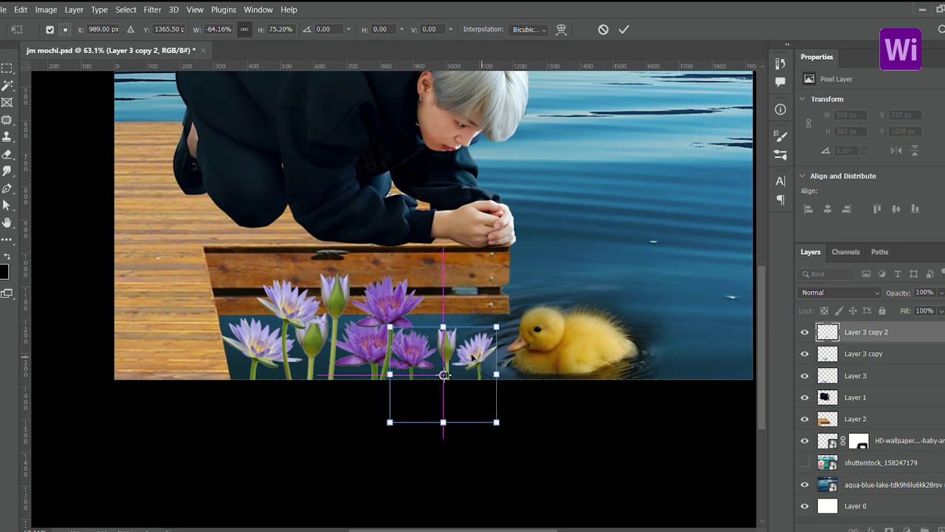
{"action": "key", "text": "Return"}
Add more resized lily copies further left and right along the dock front.
{"action": "mouse_move", "coordinate": [488, 352]}
{"action": "left_mouse_down"}
{"action": "mouse_move", "coordinate": [295, 352]}
{"action": "mouse_move", "coordinate": [342, 360]}
{"action": "left_mouse_up"}
{"action": "key", "text": "ctrl+t"}
{"action": "key", "text": "Return"}
{"action": "mouse_move", "coordinate": [304, 319]}
{"action": "left_mouse_down", "text": "alt"}
{"action": "mouse_move", "coordinate": [435, 347]}
{"action": "mouse_move", "coordinate": [517, 387]}
{"action": "mouse_move", "coordinate": [316, 388]}
{"action": "left_mouse_up", "text": "alt"}
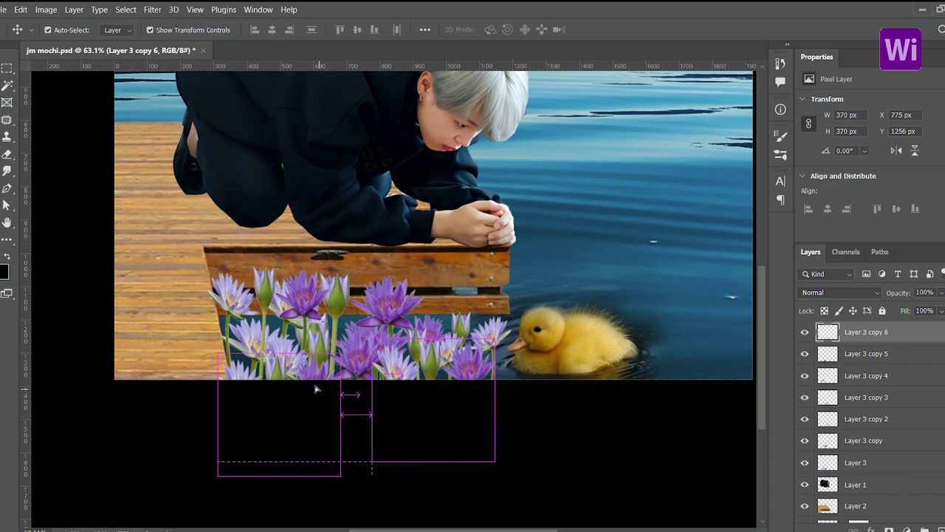
{"action": "key", "text": "ctrl+t"}
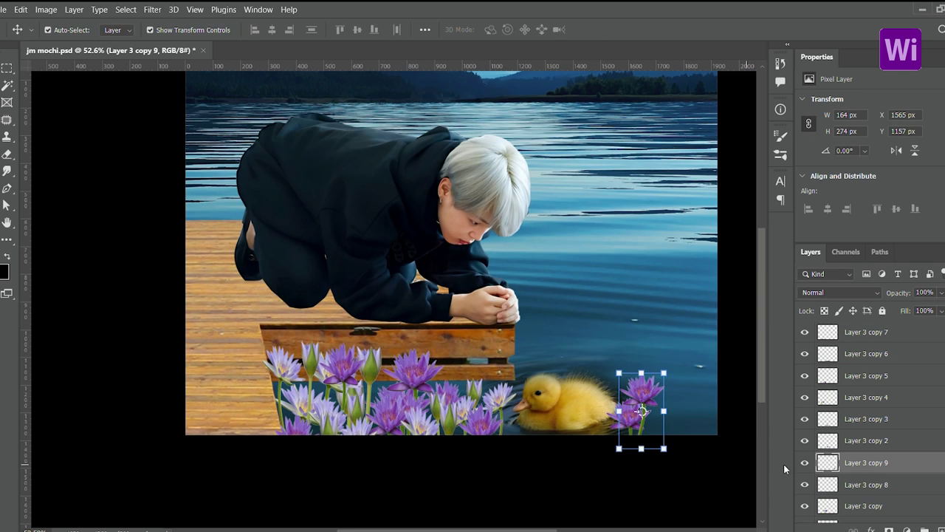
{"action": "key", "text": "Return"}
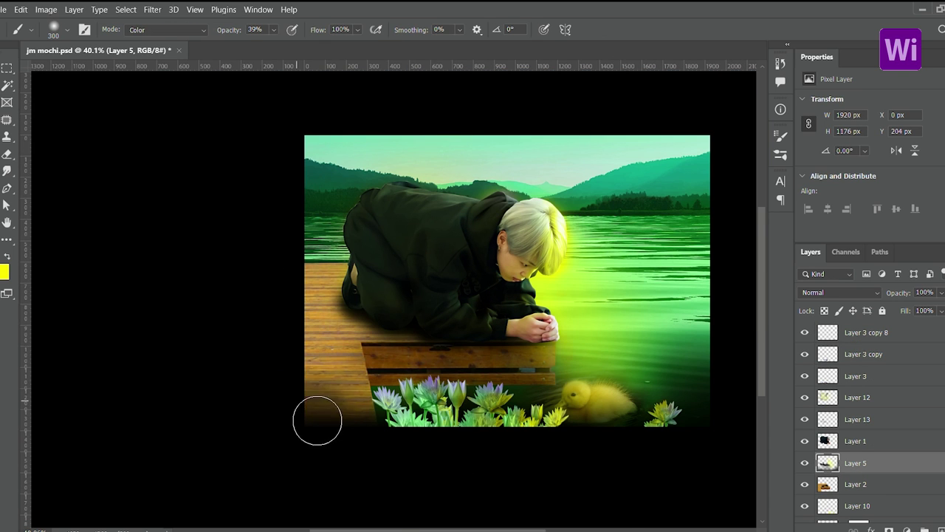
{"action": "mouse_move", "coordinate": [318, 420]}
{"action": "left_mouse_down"}
{"action": "mouse_move", "coordinate": [327, 333]}
{"action": "mouse_move", "coordinate": [429, 337]}
{"action": "left_mouse_up"}
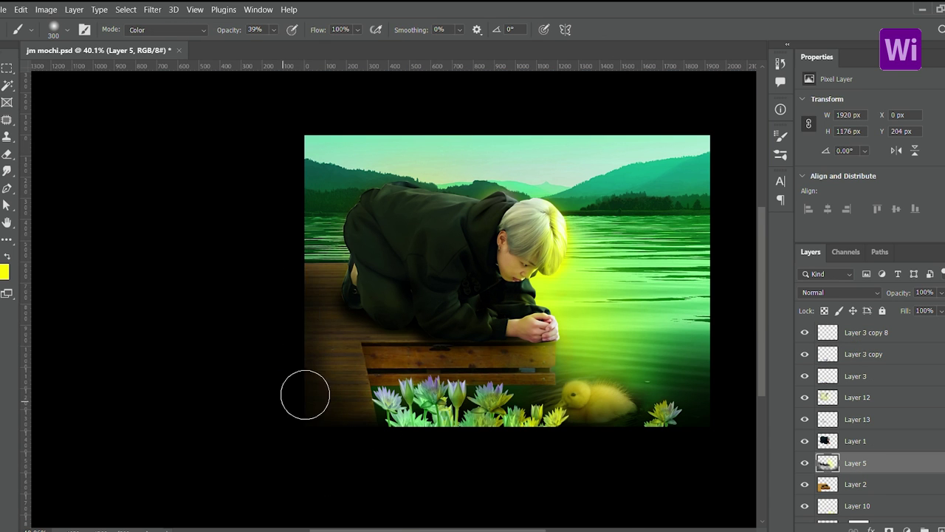
Darken the dock's left edge, front board and lower plank with dark paint.
{"action": "left_click", "coordinate": [327, 264]}
{"action": "scroll", "coordinate": [441, 429], "scroll_direction": "up", "scroll_amount": 5}
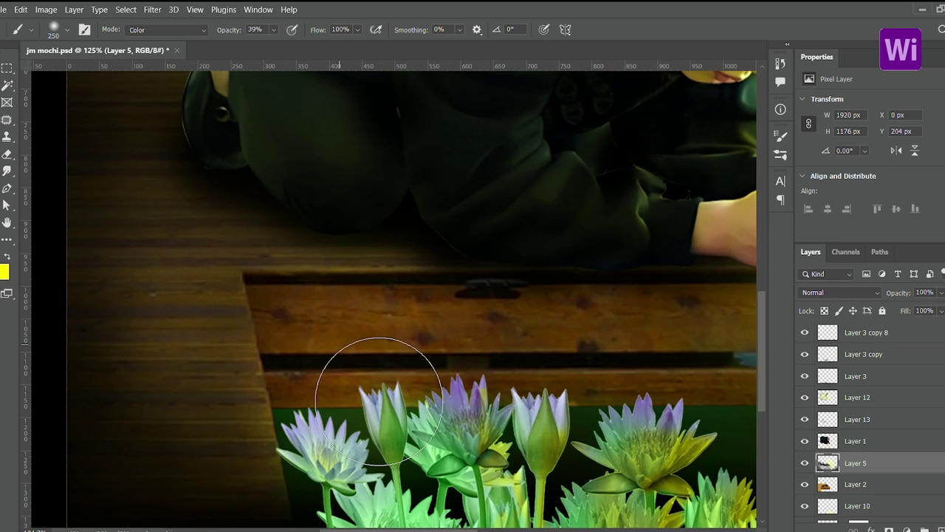
{"action": "mouse_move", "coordinate": [283, 307]}
{"action": "left_mouse_down"}
{"action": "mouse_move", "coordinate": [318, 372]}
{"action": "mouse_move", "coordinate": [465, 359]}
{"action": "mouse_move", "coordinate": [376, 369]}
{"action": "left_mouse_up"}
{"action": "key", "text": "bracketright"}
{"action": "key", "text": "bracketright"}
{"action": "key", "text": "bracketright"}
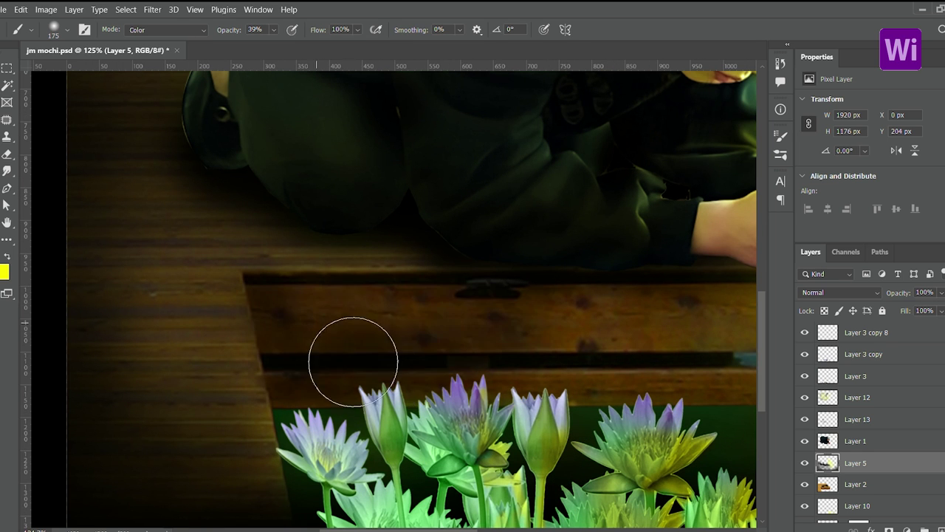
{"action": "scroll", "coordinate": [671, 436], "scroll_direction": "down", "scroll_amount": 5}
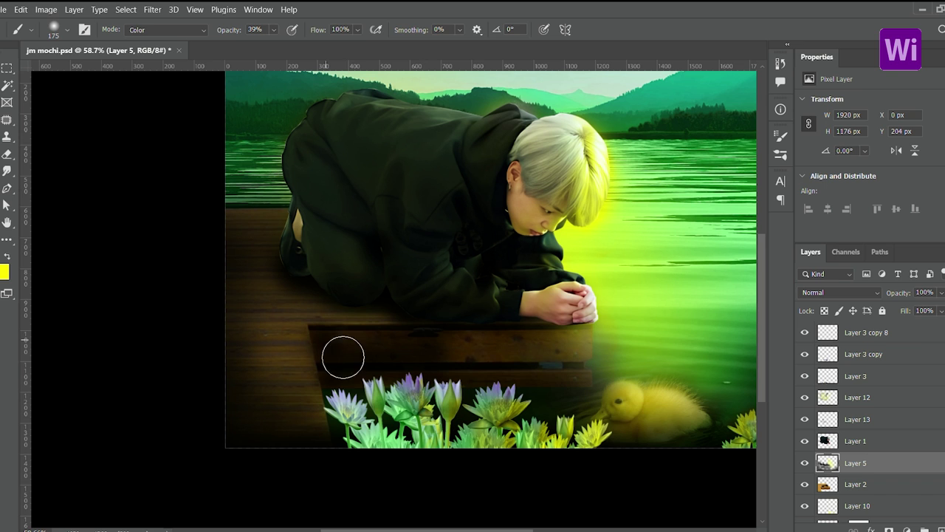
Erase excess dark paint with a smaller, low-opacity eraser.
{"action": "left_click", "coordinate": [5, 154]}
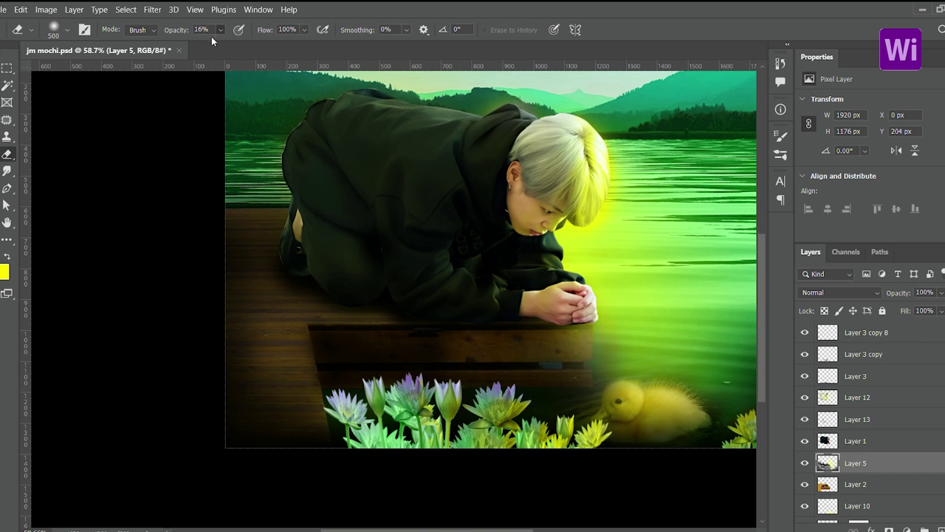
{"action": "scroll", "coordinate": [542, 407], "scroll_direction": "up", "scroll_amount": 3}
{"action": "key", "text": "bracketleft"}
{"action": "key", "text": "bracketleft"}
{"action": "key", "text": "bracketleft"}
{"action": "key", "text": "0"}
{"action": "key", "text": "4"}
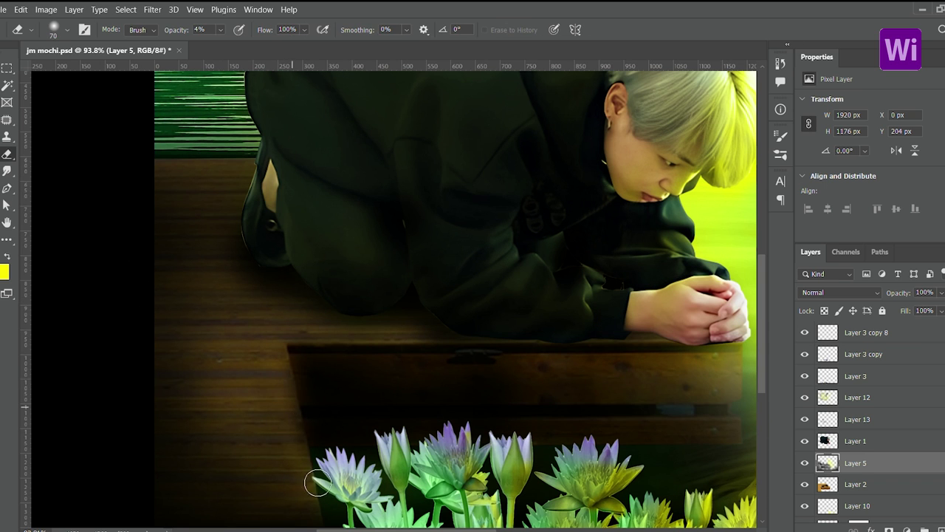
{"action": "scroll", "coordinate": [318, 483], "scroll_direction": "down", "scroll_amount": 4}
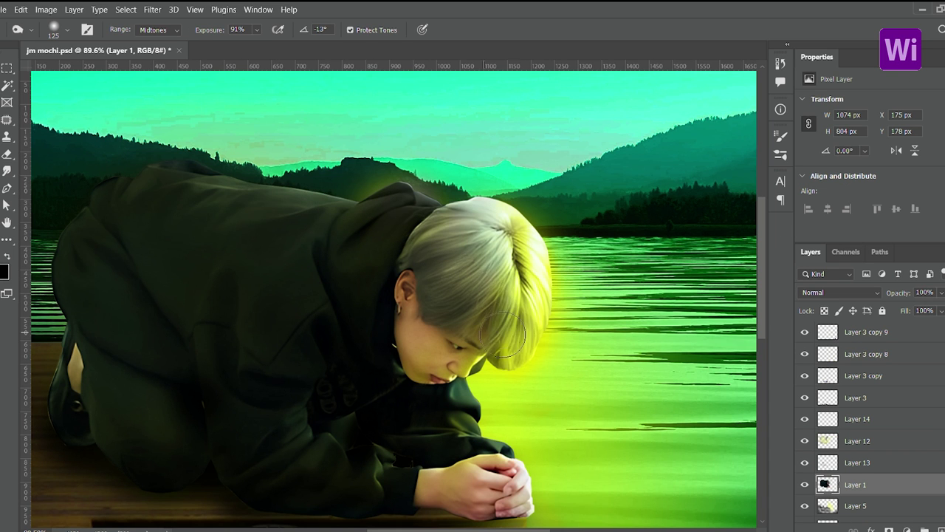
{"action": "scroll", "coordinate": [459, 194], "scroll_direction": "down", "scroll_amount": 3}
{"action": "scroll", "coordinate": [460, 194], "scroll_direction": "up", "scroll_amount": 5}
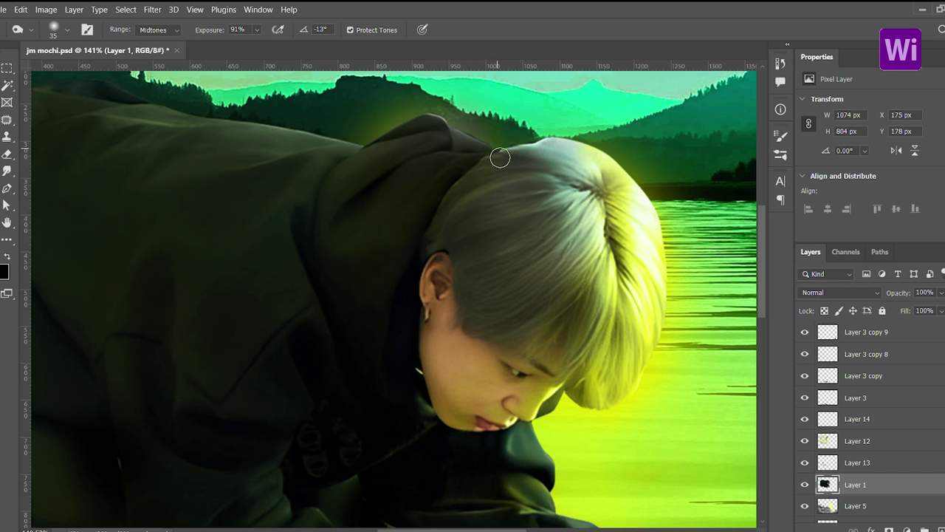
{"action": "scroll", "coordinate": [538, 364], "scroll_direction": "down", "scroll_amount": 5}
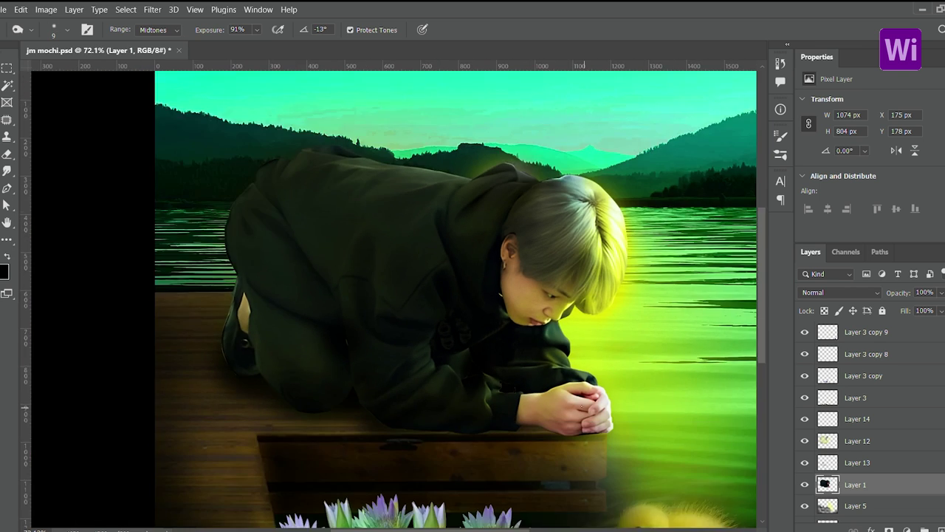
Show the forest image, shrink it, and tile copies across the top of the scene.
{"action": "key", "text": "v"}
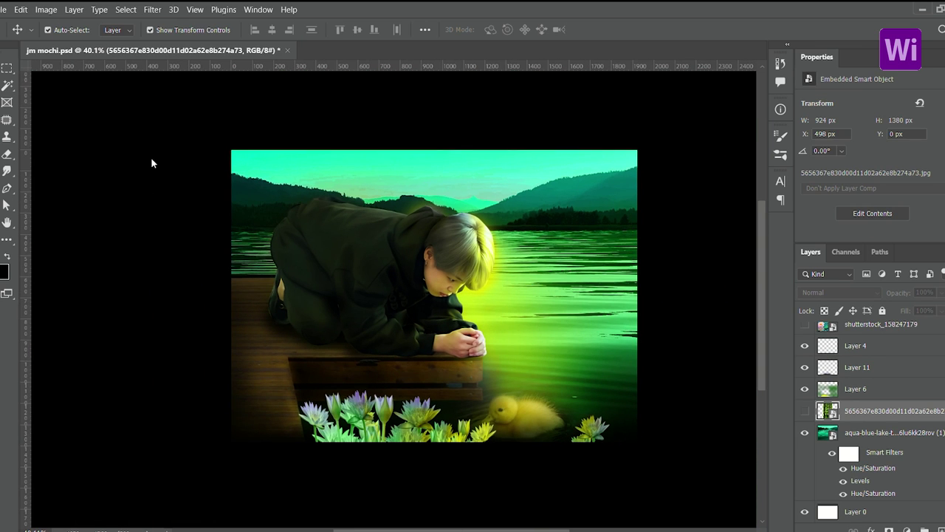
{"action": "left_click", "coordinate": [805, 410]}
{"action": "left_click_drag", "start_coordinate": [531, 149], "coordinate": [401, 327]}
{"action": "left_click_drag", "start_coordinate": [369, 355], "coordinate": [605, 170]}
{"action": "scroll", "coordinate": [598, 148], "scroll_direction": "up", "scroll_amount": 2}
{"action": "left_click_drag", "start_coordinate": [468, 187], "coordinate": [86, 186]}
{"action": "left_click", "coordinate": [639, 237]}
Paint a yellow glow across the water and the scene with a 39% Color-mode brush.
{"action": "scroll", "coordinate": [639, 236], "scroll_direction": "down", "scroll_amount": 2}
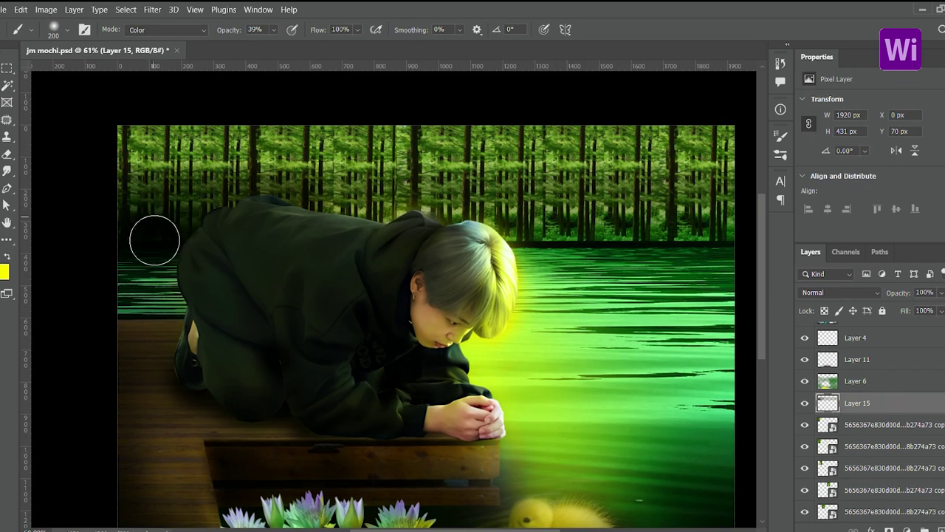
{"action": "scroll", "coordinate": [180, 237], "scroll_direction": "right", "scroll_amount": 3}
{"action": "mouse_move", "coordinate": [255, 253]}
{"action": "left_mouse_down"}
{"action": "mouse_move", "coordinate": [566, 264]}
{"action": "mouse_move", "coordinate": [481, 257]}
{"action": "mouse_move", "coordinate": [432, 269]}
{"action": "left_mouse_up"}
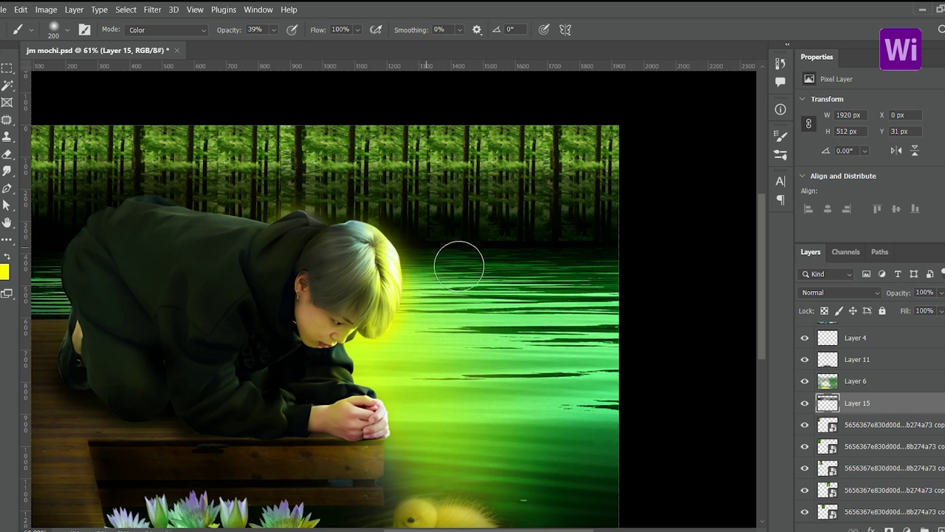
{"action": "left_click_drag", "start_coordinate": [487, 279], "coordinate": [517, 347]}
{"action": "scroll", "coordinate": [649, 327], "scroll_direction": "down", "scroll_amount": 2}
{"action": "scroll", "coordinate": [473, 295], "scroll_direction": "left", "scroll_amount": 3}
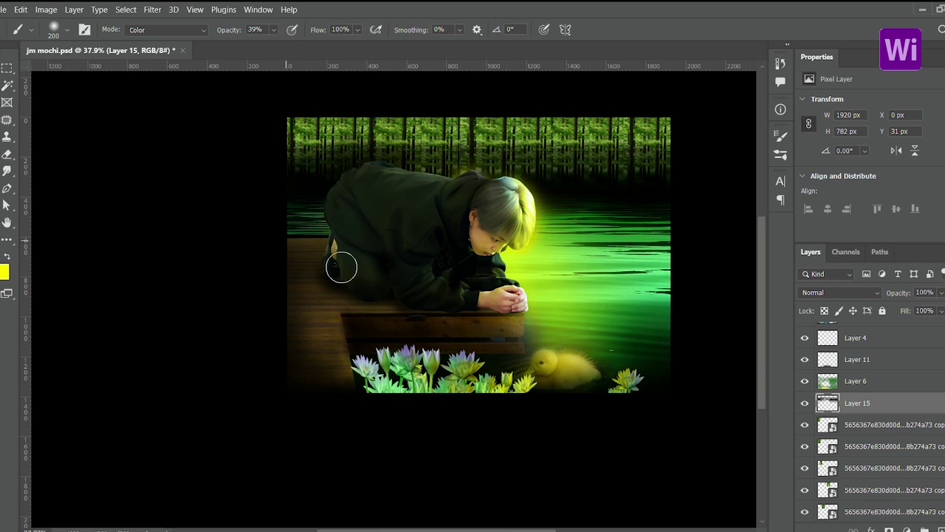
{"action": "scroll", "coordinate": [546, 360], "scroll_direction": "up", "scroll_amount": 1}
{"action": "left_click_drag", "start_coordinate": [487, 182], "coordinate": [416, 182]}
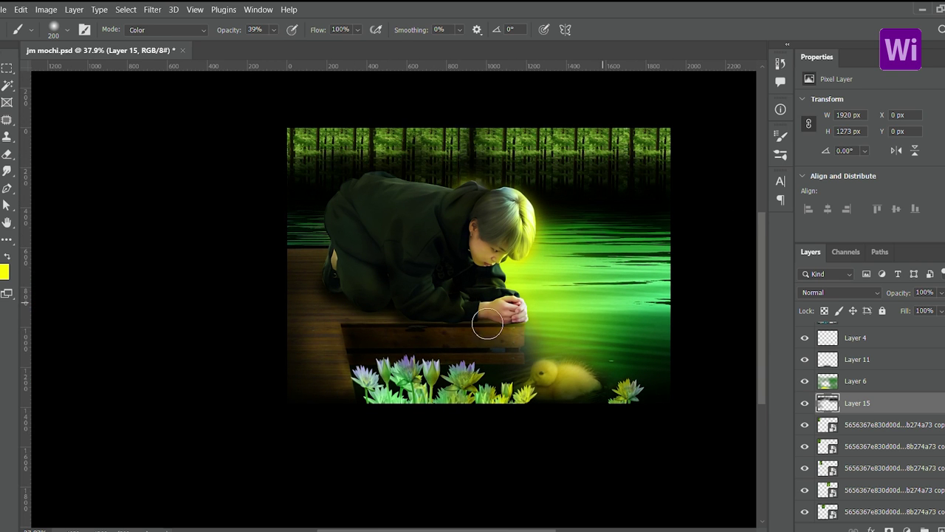
Select the tree image in the backdrop with the Move tool.
{"action": "key", "text": "v"}
{"action": "scroll", "coordinate": [700, 229], "scroll_direction": "up", "scroll_amount": 2}
{"action": "left_click", "coordinate": [584, 133]}
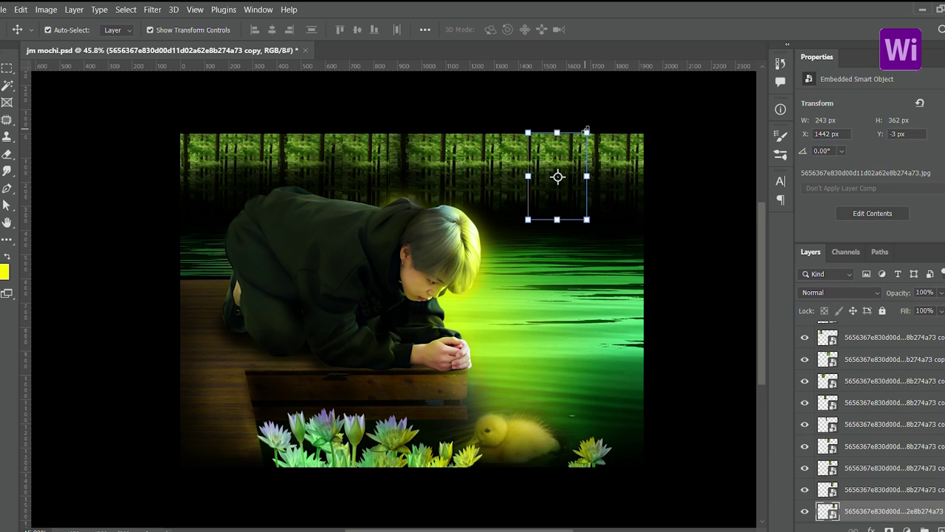
Resize and narrow the tree trunk for the left edge, and nudge the right tree outward.
{"action": "left_click_drag", "start_coordinate": [585, 130], "coordinate": [525, 108]}
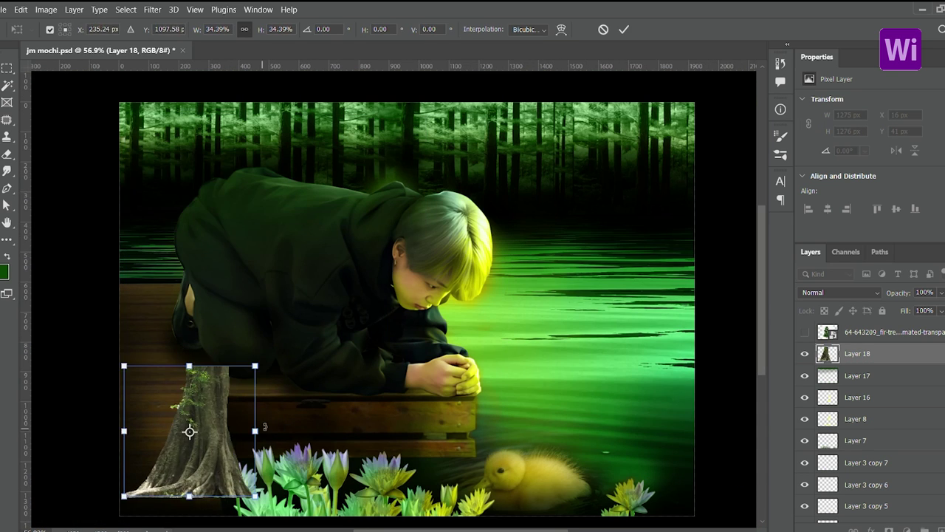
{"action": "left_click_drag", "start_coordinate": [66, 150], "coordinate": [113, 171]}
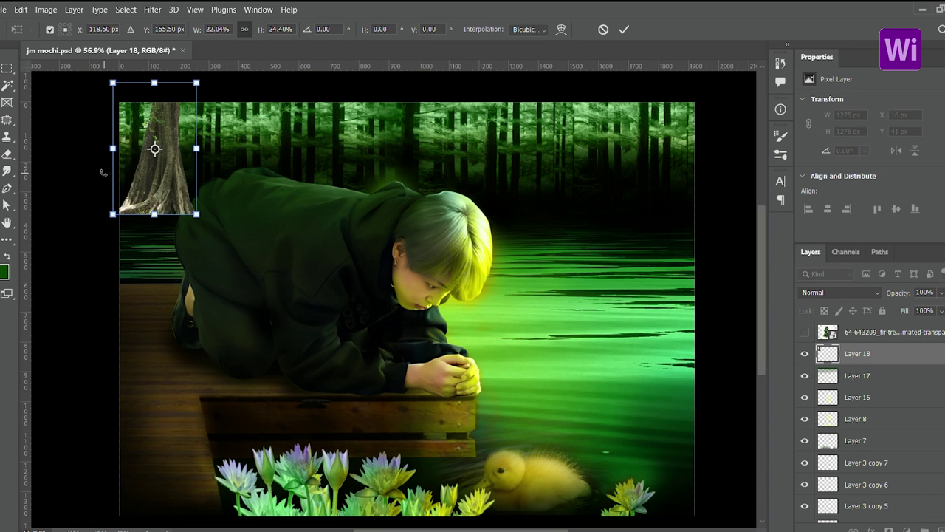
{"action": "key", "text": "Return"}
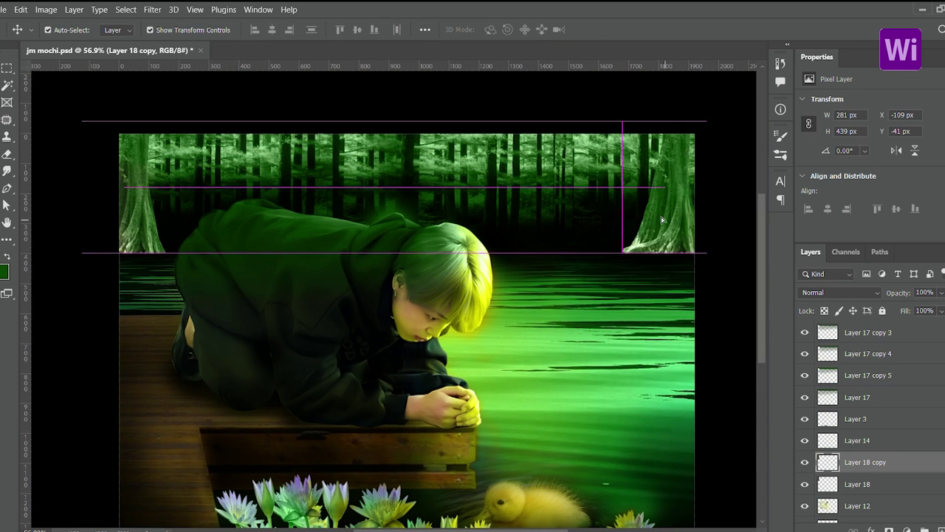
{"action": "left_click_drag", "start_coordinate": [662, 219], "coordinate": [361, 215]}
Duplicate the tree, narrow and shrink the copy, and place it near the top.
{"action": "key", "text": "ctrl+j"}
{"action": "key", "text": "ctrl+t"}
{"action": "left_click_drag", "start_coordinate": [411, 175], "coordinate": [384, 175]}
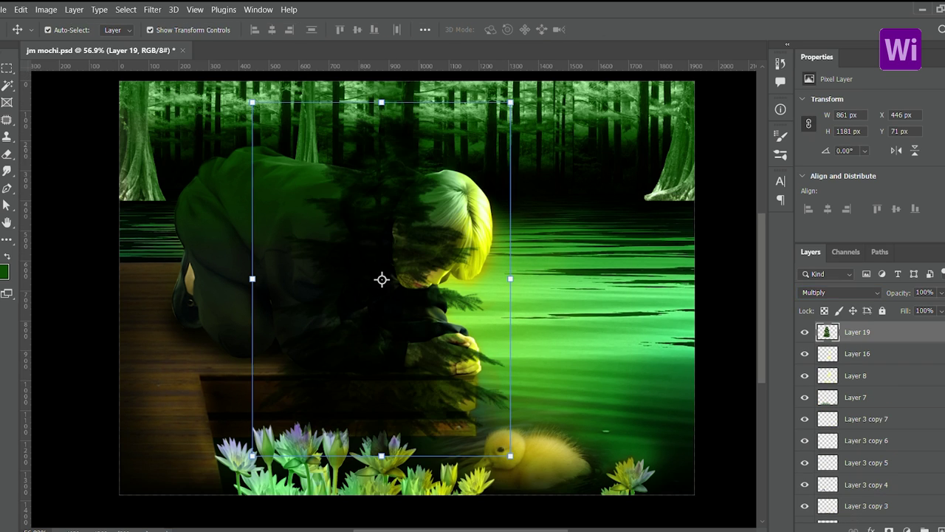
{"action": "left_click_drag", "start_coordinate": [510, 456], "coordinate": [375, 268]}
{"action": "left_click_drag", "start_coordinate": [314, 182], "coordinate": [536, 182]}
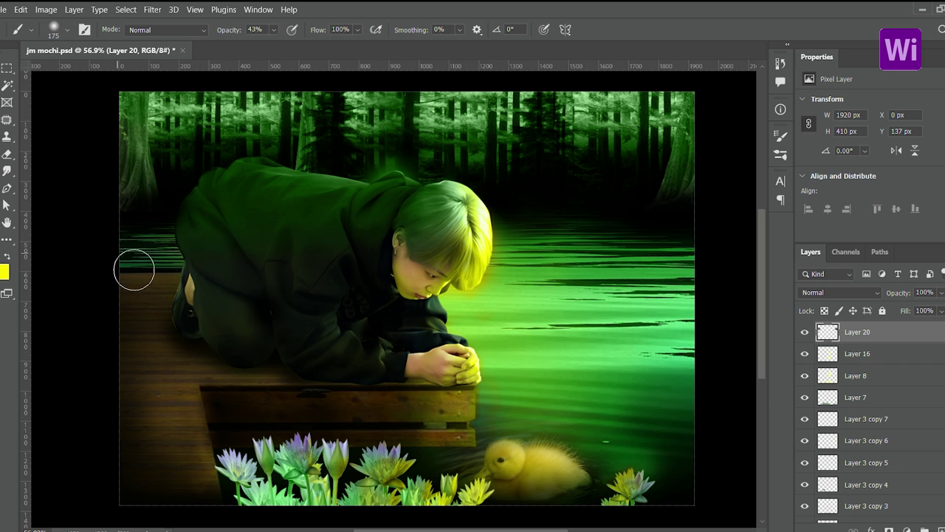
Darken the scene's left edge, then paint and erase back a white rim on the duckling.
{"action": "left_click_drag", "start_coordinate": [134, 271], "coordinate": [144, 110]}
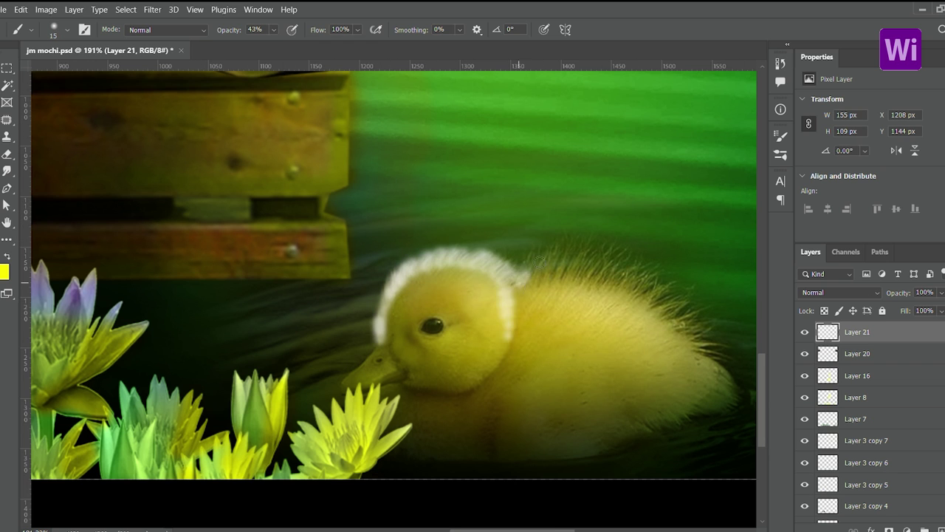
{"action": "left_click_drag", "start_coordinate": [620, 288], "coordinate": [749, 365]}
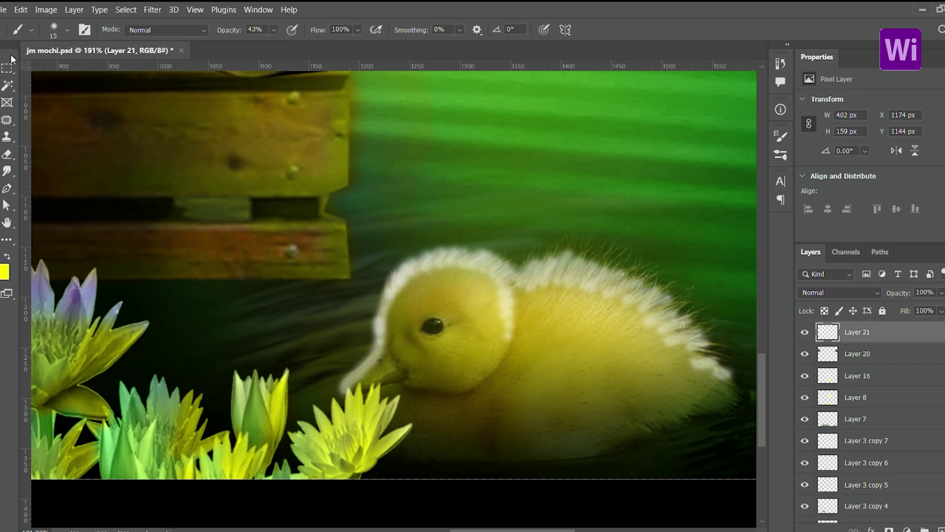
{"action": "key", "text": "e"}
{"action": "mouse_move", "coordinate": [413, 277]}
{"action": "left_mouse_down"}
{"action": "mouse_move", "coordinate": [489, 268]}
{"action": "mouse_move", "coordinate": [740, 410]}
{"action": "left_mouse_up"}
{"action": "left_click_drag", "start_coordinate": [706, 319], "coordinate": [536, 273]}
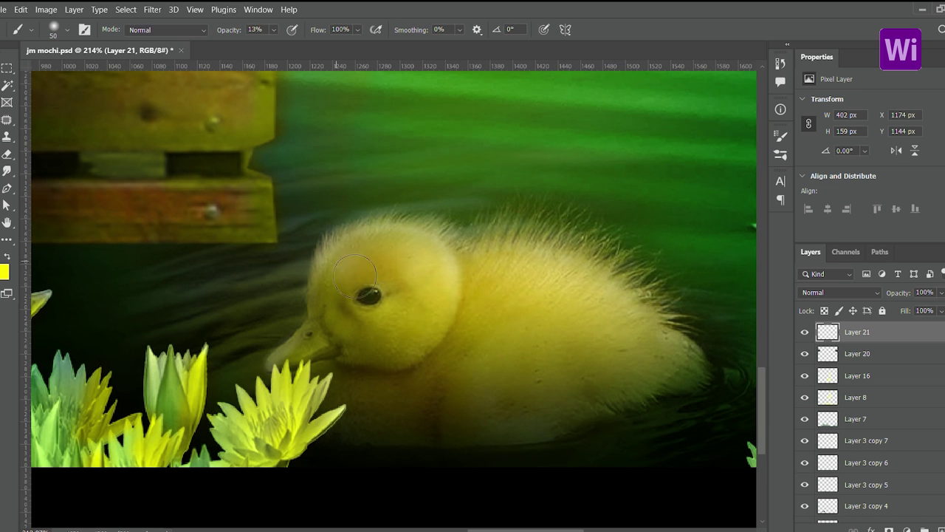
Brighten the duckling's fur from eye to tail and clone-stamp around the beak.
{"action": "left_click_drag", "start_coordinate": [355, 276], "coordinate": [454, 346]}
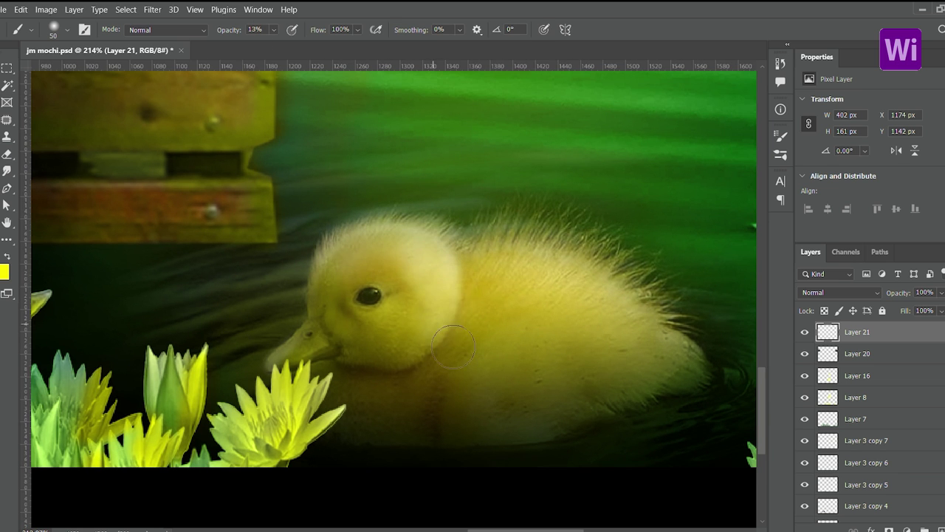
{"action": "mouse_move", "coordinate": [364, 308]}
{"action": "left_mouse_down"}
{"action": "mouse_move", "coordinate": [540, 278]}
{"action": "mouse_move", "coordinate": [713, 397]}
{"action": "mouse_move", "coordinate": [598, 432]}
{"action": "left_mouse_up"}
{"action": "scroll", "coordinate": [280, 322], "scroll_direction": "up", "scroll_amount": 5}
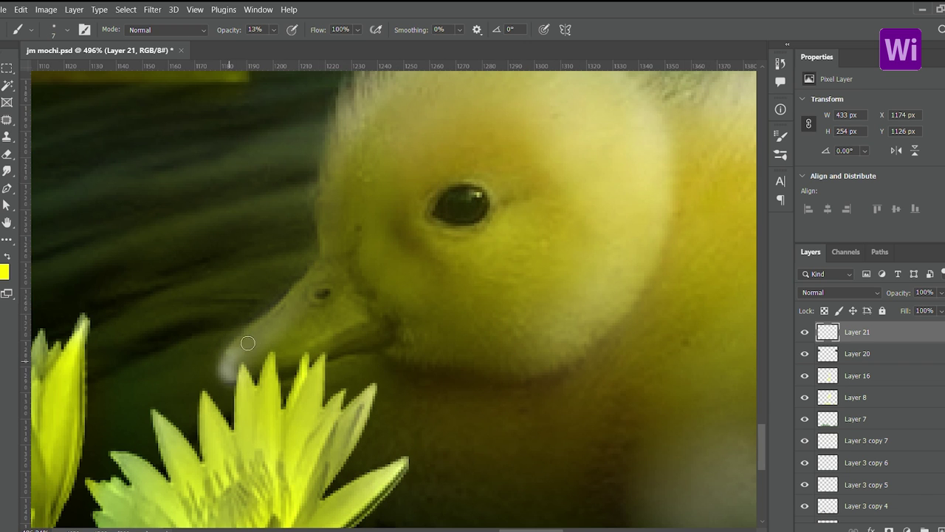
{"action": "scroll", "coordinate": [288, 308], "scroll_direction": "down", "scroll_amount": 5}
{"action": "key", "text": "s"}
{"action": "scroll", "coordinate": [398, 269], "scroll_direction": "up", "scroll_amount": 3}
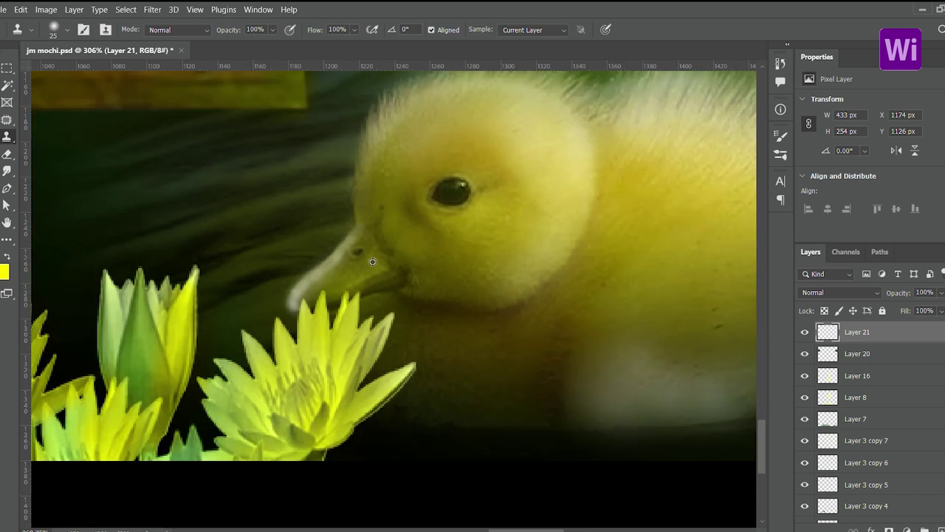
{"action": "scroll", "coordinate": [398, 270], "scroll_direction": "up", "scroll_amount": 2}
{"action": "left_click", "coordinate": [9, 156]}
{"action": "scroll", "coordinate": [458, 354], "scroll_direction": "down", "scroll_amount": 2}
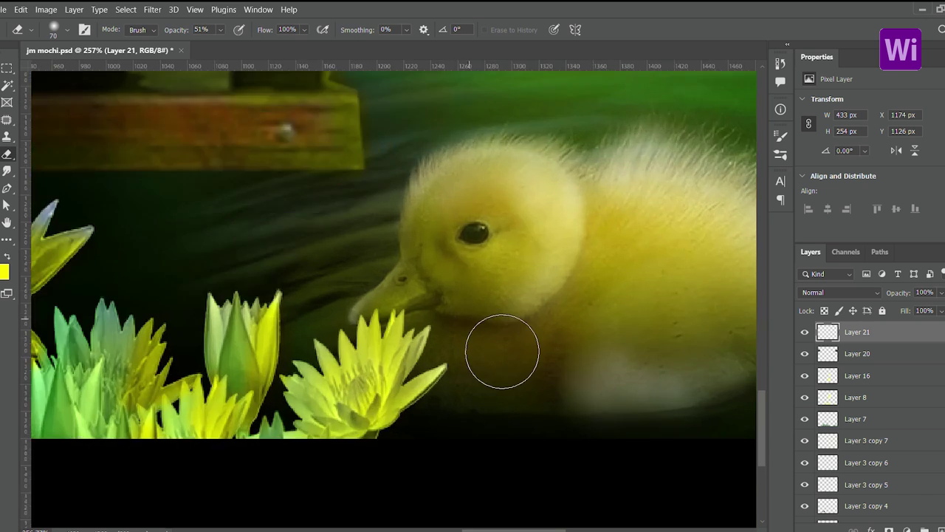
{"action": "scroll", "coordinate": [720, 404], "scroll_direction": "right", "scroll_amount": 2}
{"action": "scroll", "coordinate": [745, 417], "scroll_direction": "right", "scroll_amount": 1}
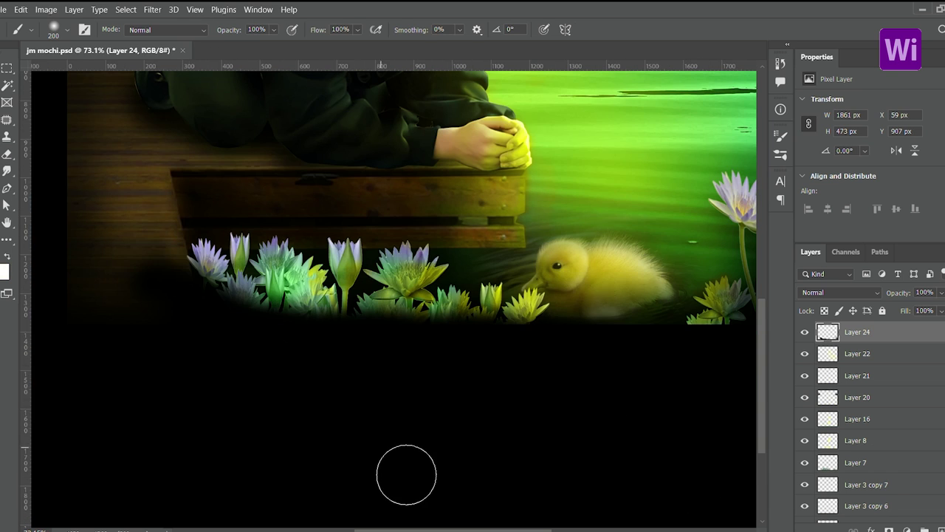
Paint dark over the right-side water and trees with an 800 px, 53% opacity brush.
{"action": "scroll", "coordinate": [491, 380], "scroll_direction": "up", "scroll_amount": 2}
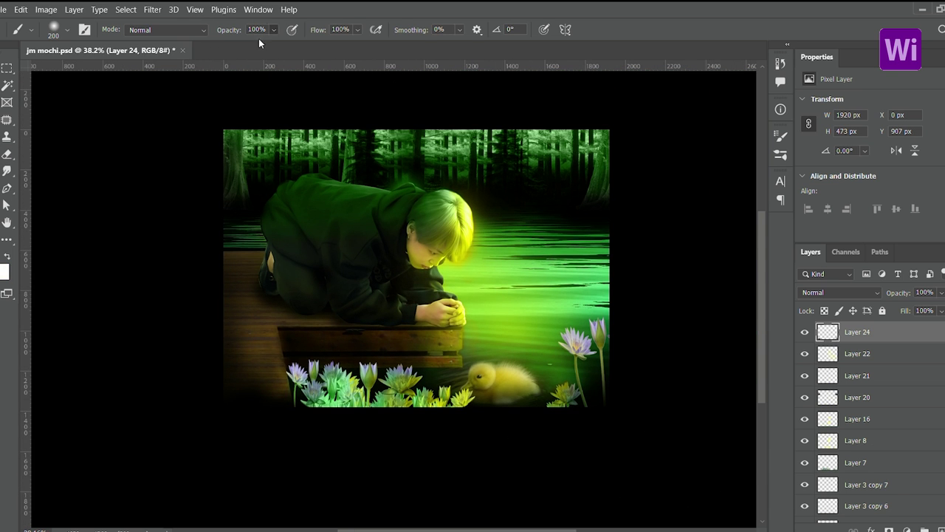
{"action": "mouse_move", "coordinate": [567, 247]}
{"action": "left_mouse_down"}
{"action": "mouse_move", "coordinate": [696, 276]}
{"action": "mouse_move", "coordinate": [649, 162]}
{"action": "left_mouse_up"}
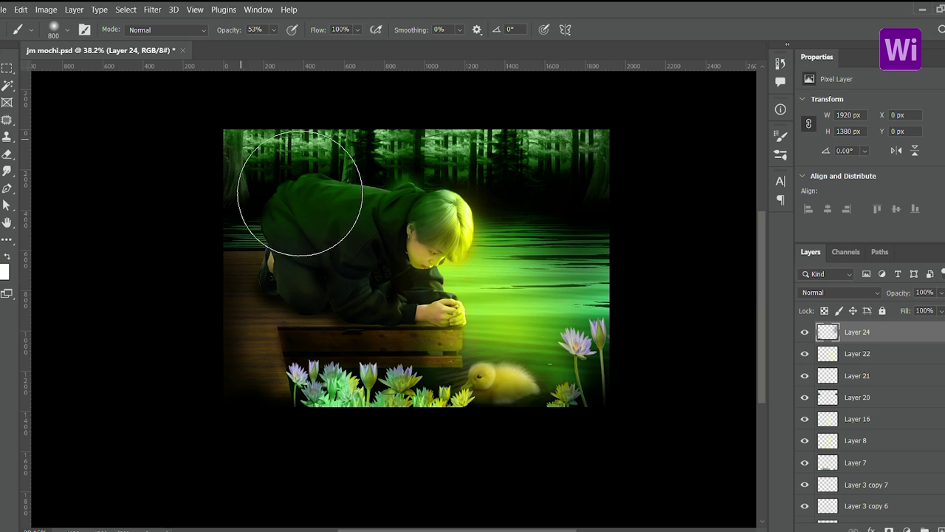
{"action": "key", "text": "v"}
{"action": "scroll", "coordinate": [395, 327], "scroll_direction": "up", "scroll_amount": 4}
{"action": "scroll", "coordinate": [395, 327], "scroll_direction": "down", "scroll_amount": 1}
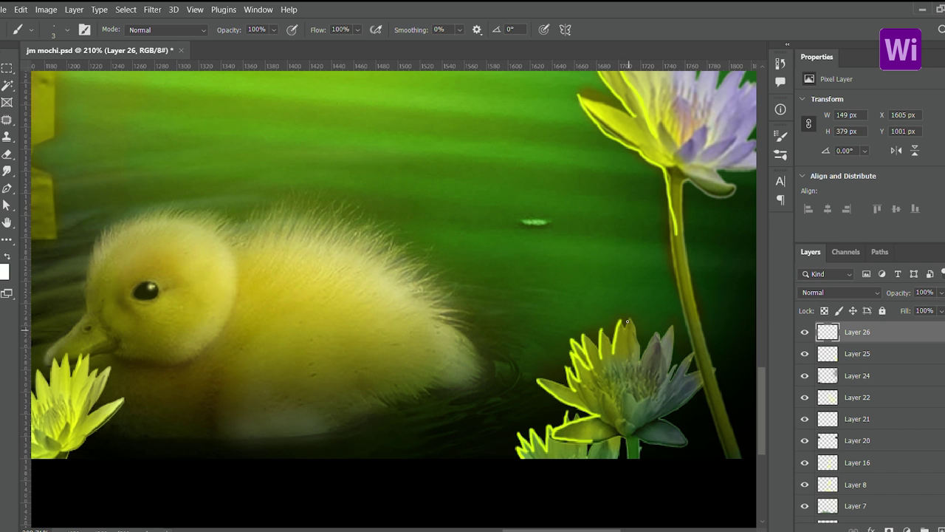
Trace a yellow rim light along the lotus bud's stem.
{"action": "scroll", "coordinate": [611, 337], "scroll_direction": "down", "scroll_amount": 5}
{"action": "scroll", "coordinate": [519, 286], "scroll_direction": "up", "scroll_amount": 5}
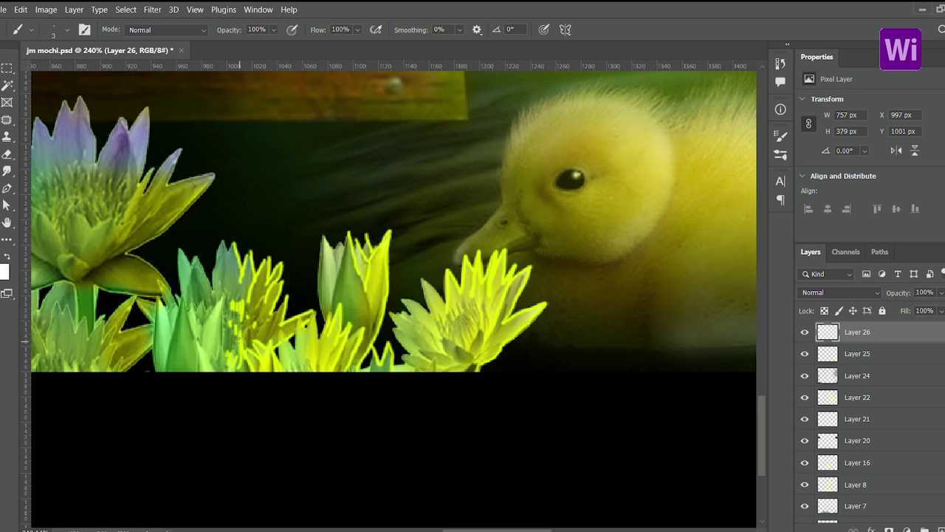
{"action": "scroll", "coordinate": [443, 322], "scroll_direction": "down", "scroll_amount": 5}
{"action": "scroll", "coordinate": [444, 322], "scroll_direction": "up", "scroll_amount": 5}
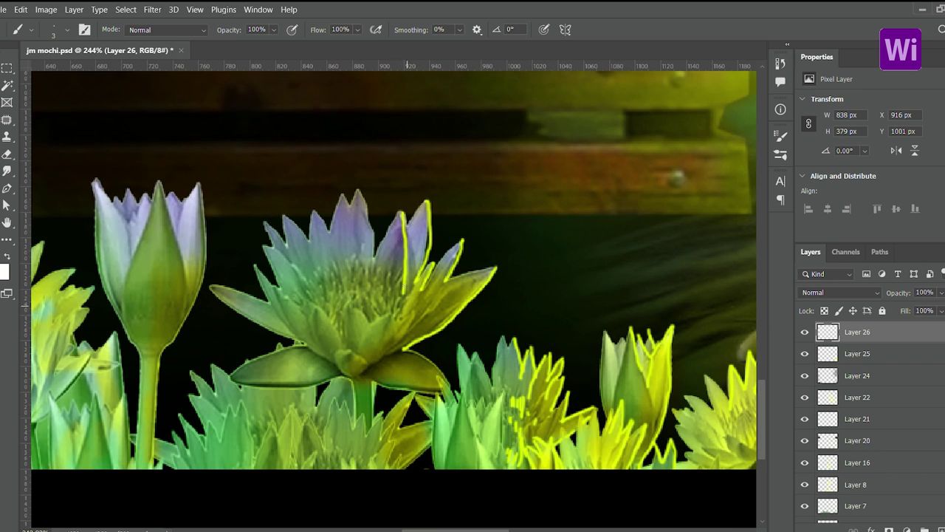
{"action": "scroll", "coordinate": [432, 370], "scroll_direction": "down", "scroll_amount": 5}
{"action": "scroll", "coordinate": [559, 303], "scroll_direction": "up", "scroll_amount": 6}
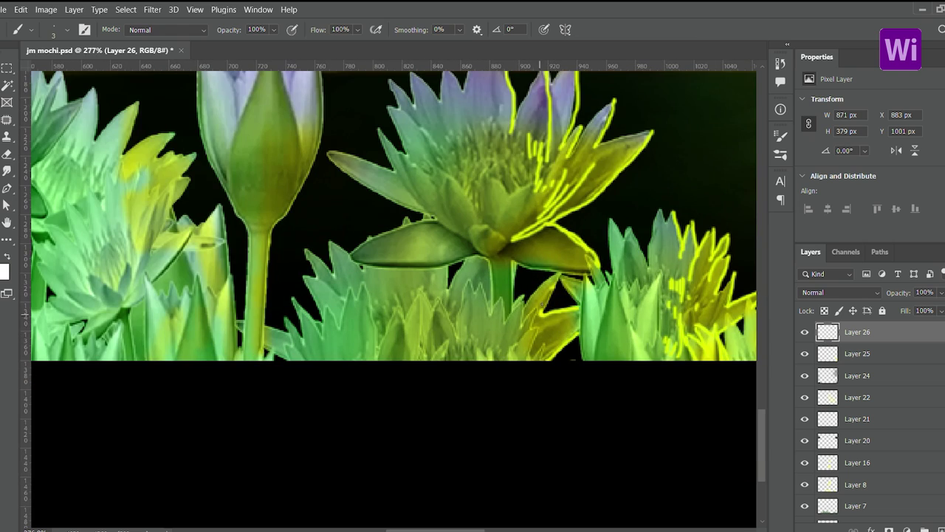
{"action": "scroll", "coordinate": [526, 310], "scroll_direction": "down", "scroll_amount": 2}
{"action": "scroll", "coordinate": [456, 267], "scroll_direction": "up", "scroll_amount": 1}
{"action": "scroll", "coordinate": [455, 267], "scroll_direction": "up", "scroll_amount": 2}
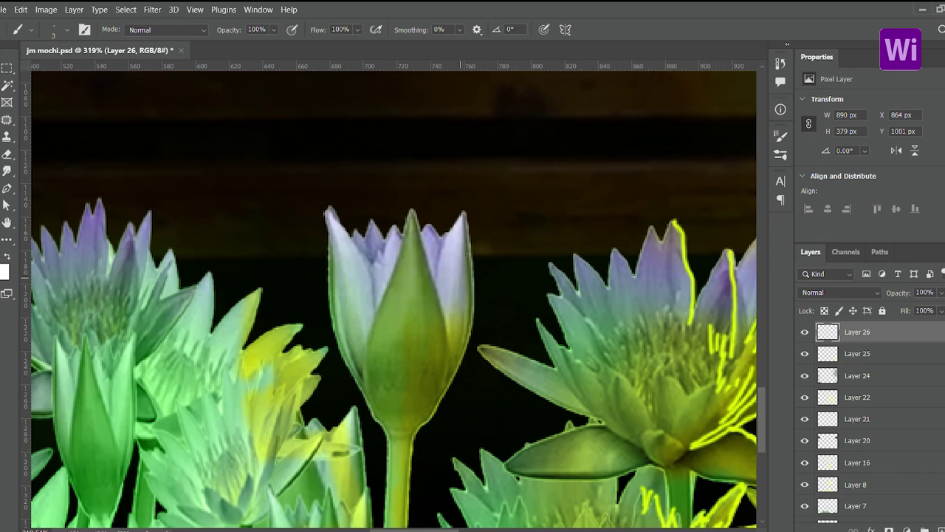
{"action": "scroll", "coordinate": [441, 322], "scroll_direction": "up", "scroll_amount": 2}
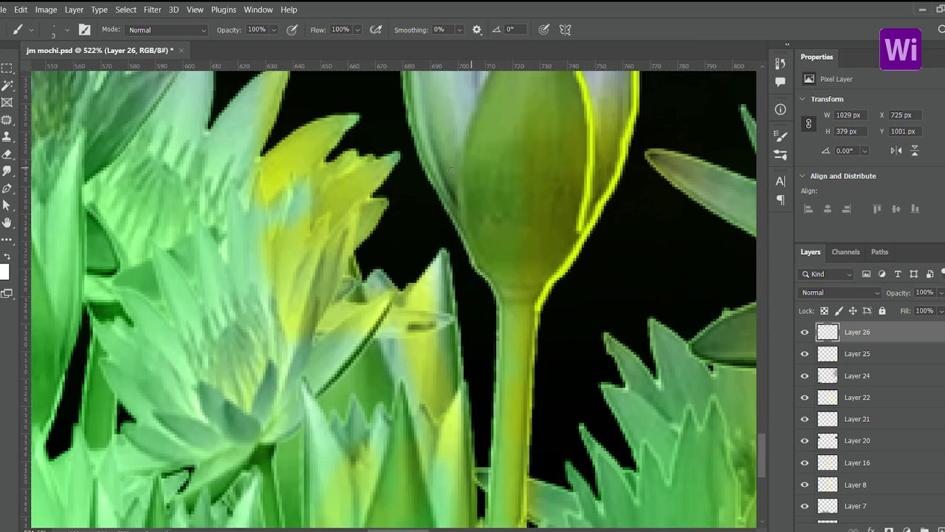
{"action": "mouse_move", "coordinate": [472, 516]}
{"action": "left_mouse_down"}
{"action": "mouse_move", "coordinate": [367, 161]}
{"action": "mouse_move", "coordinate": [340, 140]}
{"action": "mouse_move", "coordinate": [243, 141]}
{"action": "mouse_move", "coordinate": [155, 178]}
{"action": "left_mouse_up"}
Outline the lotus petals and both edges of the bud with thin yellow strokes.
{"action": "scroll", "coordinate": [367, 161], "scroll_direction": "down", "scroll_amount": 6}
{"action": "scroll", "coordinate": [609, 253], "scroll_direction": "up", "scroll_amount": 6}
{"action": "scroll", "coordinate": [373, 341], "scroll_direction": "down", "scroll_amount": 6}
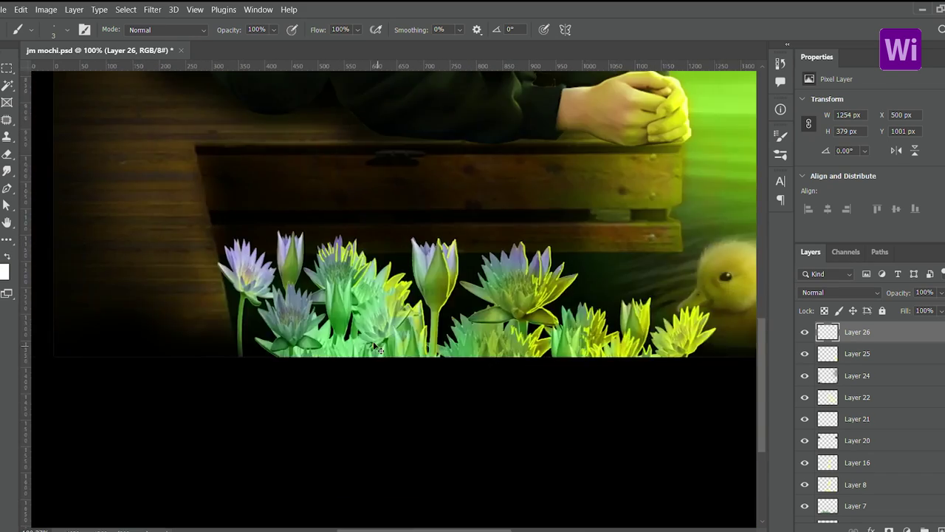
{"action": "scroll", "coordinate": [585, 257], "scroll_direction": "up", "scroll_amount": 5}
{"action": "mouse_move", "coordinate": [520, 270]}
{"action": "left_mouse_down"}
{"action": "mouse_move", "coordinate": [443, 162]}
{"action": "mouse_move", "coordinate": [384, 273]}
{"action": "left_mouse_up"}
{"action": "scroll", "coordinate": [384, 273], "scroll_direction": "down", "scroll_amount": 6}
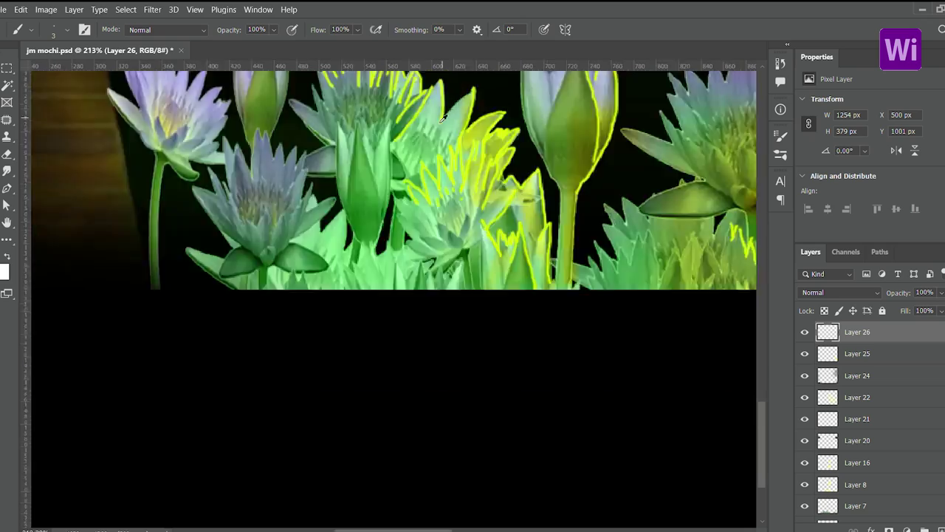
{"action": "scroll", "coordinate": [430, 333], "scroll_direction": "up", "scroll_amount": 6}
{"action": "left_click_drag", "start_coordinate": [452, 240], "coordinate": [430, 395]}
{"action": "scroll", "coordinate": [430, 395], "scroll_direction": "down", "scroll_amount": 6}
{"action": "scroll", "coordinate": [398, 243], "scroll_direction": "up", "scroll_amount": 6}
{"action": "left_click_drag", "start_coordinate": [415, 120], "coordinate": [382, 349]}
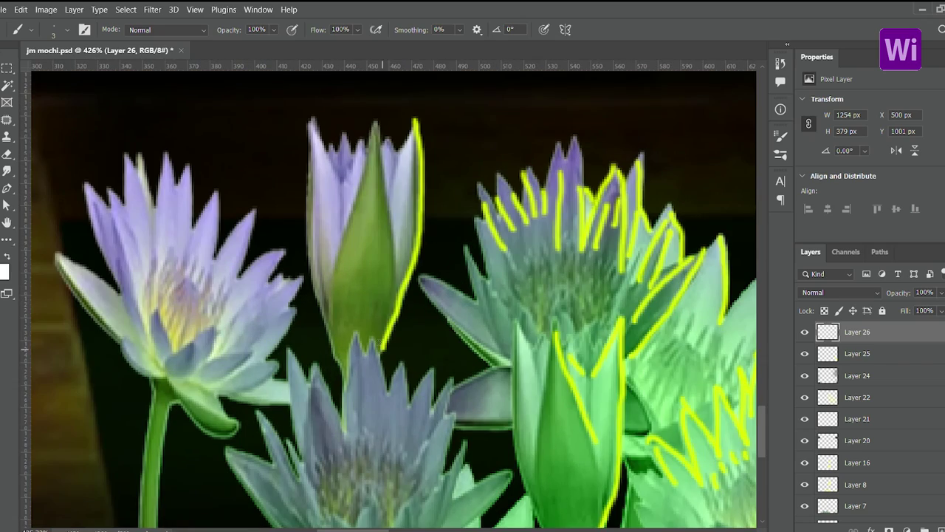
Add yellow rim-light outlines to the lower and left flowers' petals.
{"action": "left_click_drag", "start_coordinate": [392, 391], "coordinate": [509, 472]}
{"action": "scroll", "coordinate": [509, 472], "scroll_direction": "down", "scroll_amount": 6}
{"action": "scroll", "coordinate": [244, 148], "scroll_direction": "up", "scroll_amount": 6}
{"action": "mouse_move", "coordinate": [244, 148]}
{"action": "left_mouse_down"}
{"action": "mouse_move", "coordinate": [329, 243]}
{"action": "mouse_move", "coordinate": [303, 325]}
{"action": "left_mouse_up"}
{"action": "left_click_drag", "start_coordinate": [244, 155], "coordinate": [185, 112]}
{"action": "scroll", "coordinate": [185, 113], "scroll_direction": "down", "scroll_amount": 4}
{"action": "key", "text": "e"}
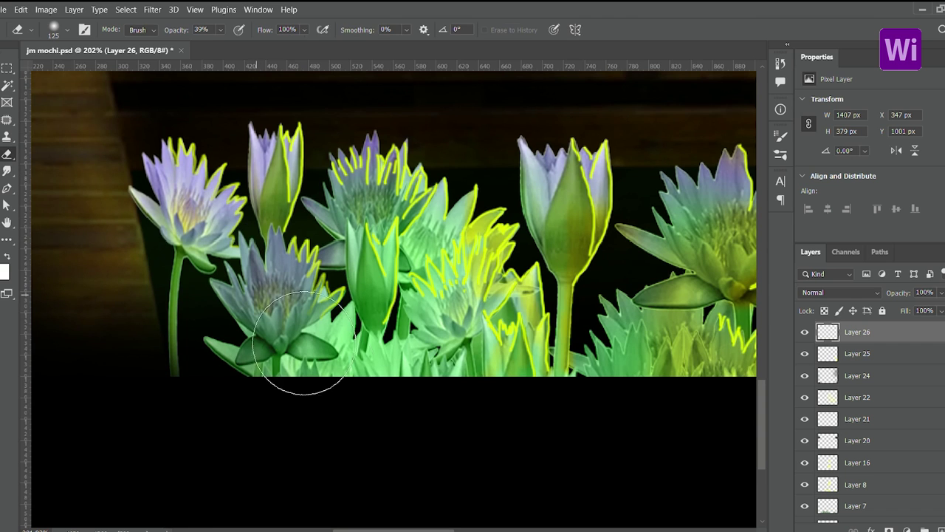
{"action": "scroll", "coordinate": [544, 286], "scroll_direction": "up", "scroll_amount": 3}
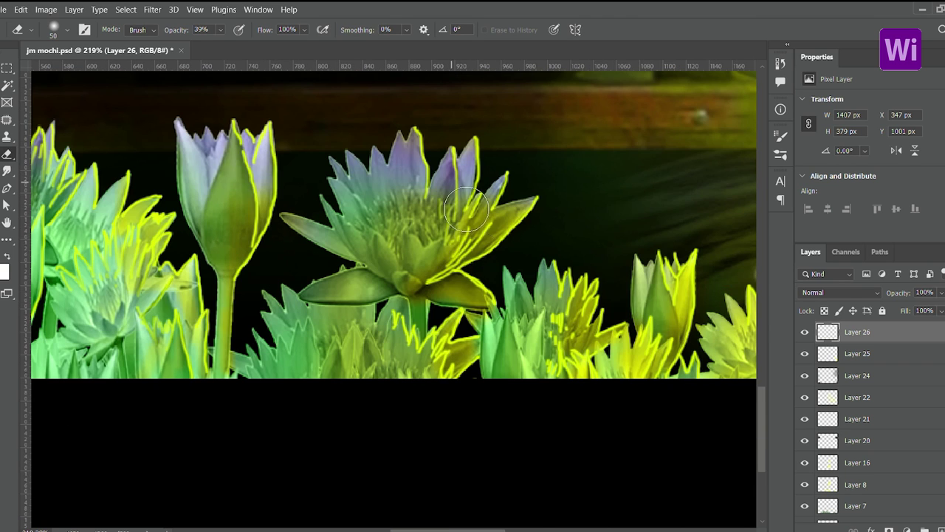
{"action": "scroll", "coordinate": [601, 357], "scroll_direction": "down", "scroll_amount": 3}
{"action": "scroll", "coordinate": [586, 354], "scroll_direction": "up", "scroll_amount": 2}
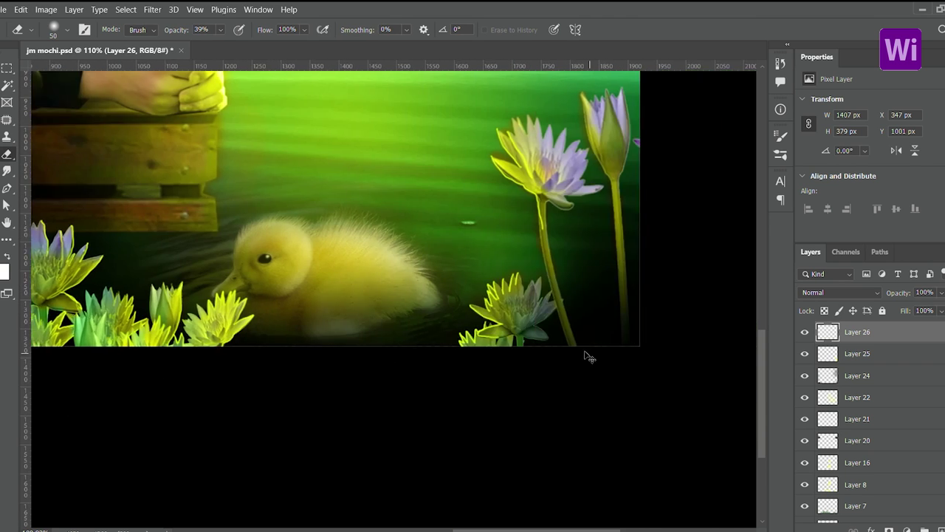
{"action": "scroll", "coordinate": [576, 351], "scroll_direction": "up", "scroll_amount": 2}
{"action": "scroll", "coordinate": [551, 341], "scroll_direction": "up", "scroll_amount": 3}
{"action": "scroll", "coordinate": [550, 341], "scroll_direction": "down", "scroll_amount": 2}
{"action": "scroll", "coordinate": [517, 370], "scroll_direction": "down", "scroll_amount": 2}
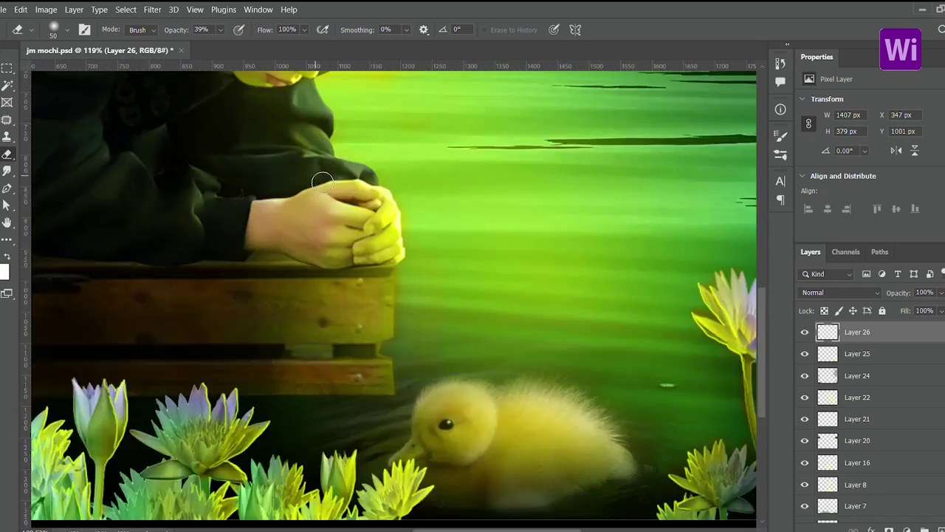
{"action": "scroll", "coordinate": [443, 414], "scroll_direction": "up", "scroll_amount": 4}
{"action": "scroll", "coordinate": [395, 467], "scroll_direction": "down", "scroll_amount": 2}
{"action": "scroll", "coordinate": [647, 314], "scroll_direction": "down", "scroll_amount": 3}
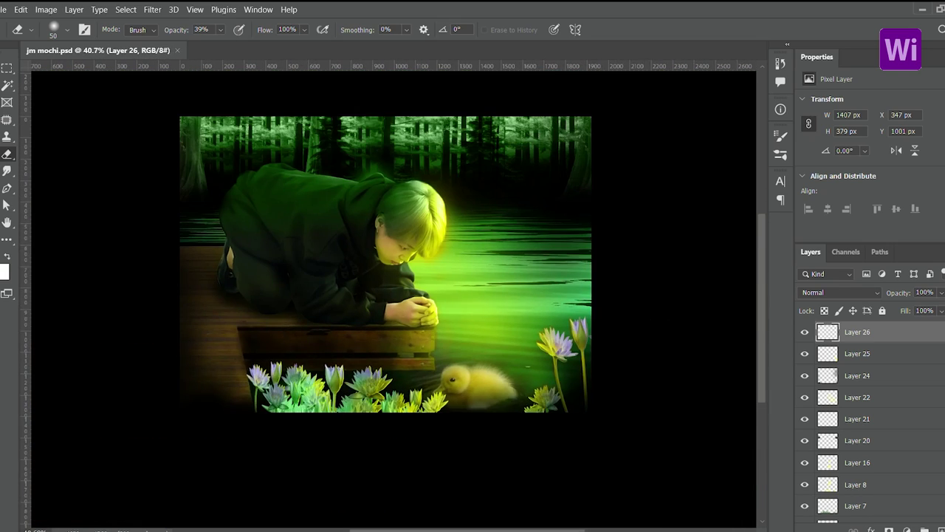
{"action": "scroll", "coordinate": [654, 391], "scroll_direction": "up", "scroll_amount": 1}
{"action": "scroll", "coordinate": [553, 369], "scroll_direction": "up", "scroll_amount": 2}
{"action": "scroll", "coordinate": [525, 358], "scroll_direction": "up", "scroll_amount": 4}
{"action": "key", "text": "b"}
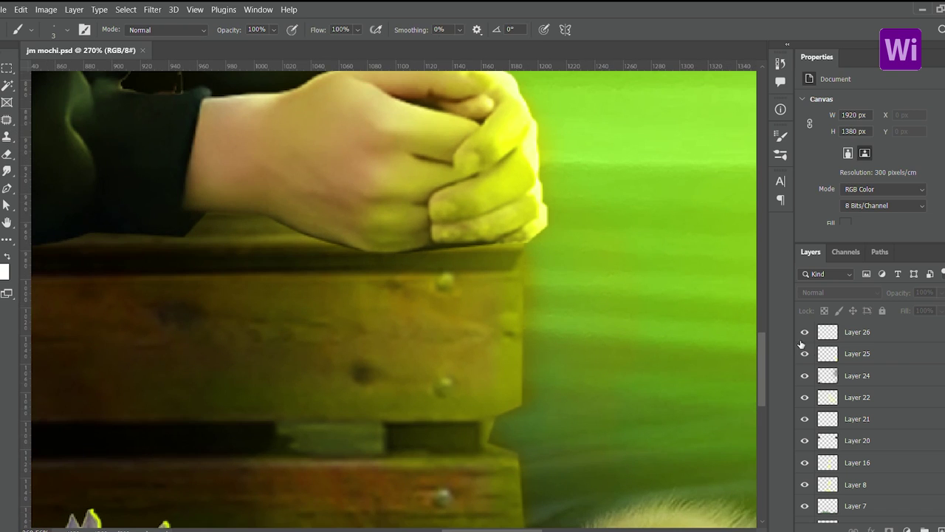
On Layer 26, soften the yellow outline along the dock's right edge with the Eraser.
{"action": "left_click", "coordinate": [849, 333]}
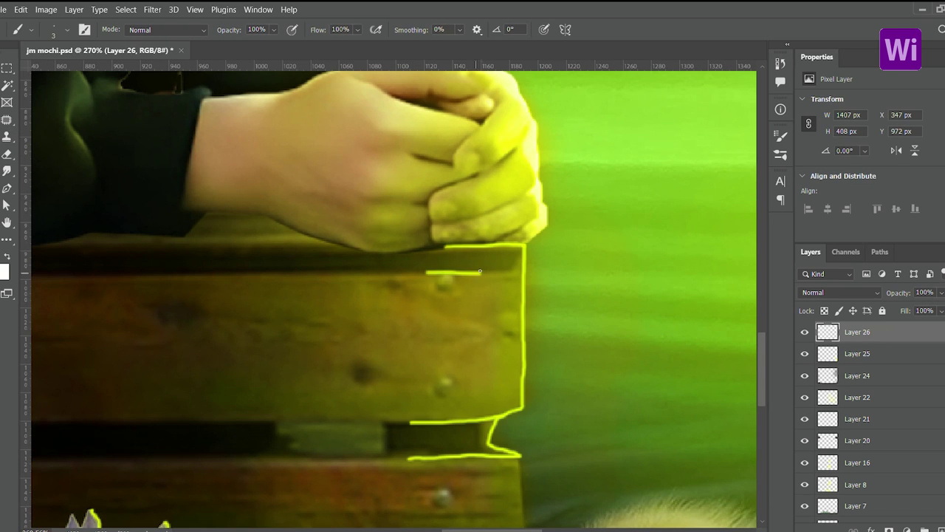
{"action": "scroll", "coordinate": [545, 340], "scroll_direction": "up", "scroll_amount": 1}
{"action": "key", "text": "e"}
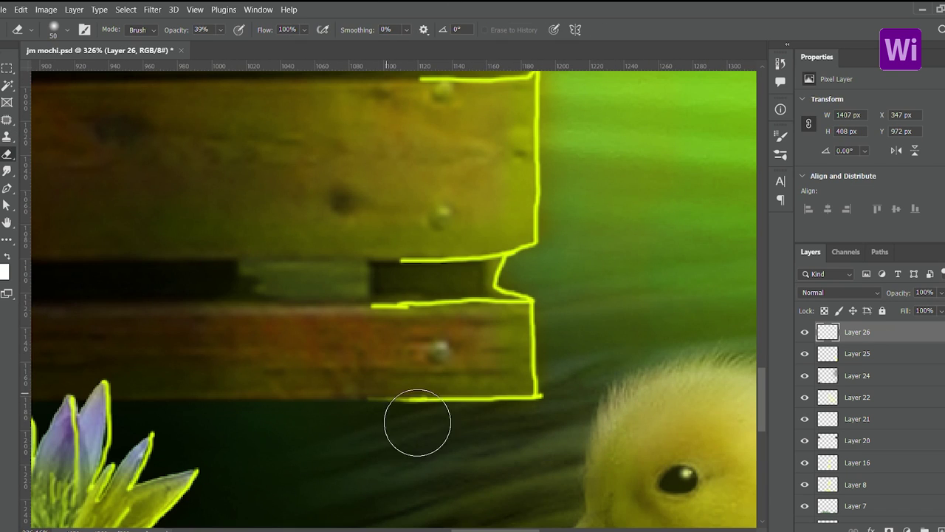
{"action": "scroll", "coordinate": [380, 342], "scroll_direction": "down", "scroll_amount": 3}
{"action": "scroll", "coordinate": [449, 221], "scroll_direction": "down", "scroll_amount": 8}
{"action": "scroll", "coordinate": [454, 310], "scroll_direction": "up", "scroll_amount": 5}
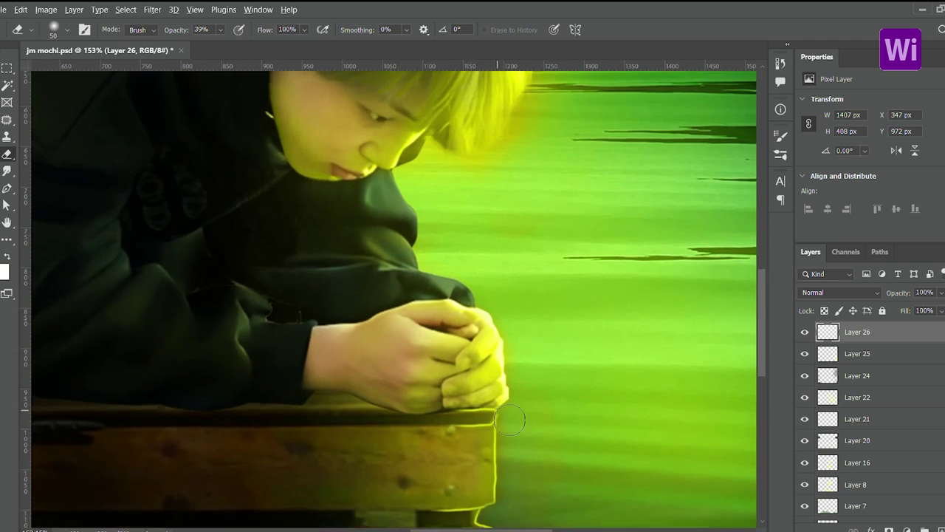
{"action": "scroll", "coordinate": [454, 310], "scroll_direction": "up", "scroll_amount": 4}
Brush a yellow rim along the boy's sleeve edge, then soften it with a larger eraser.
{"action": "key", "text": "b"}
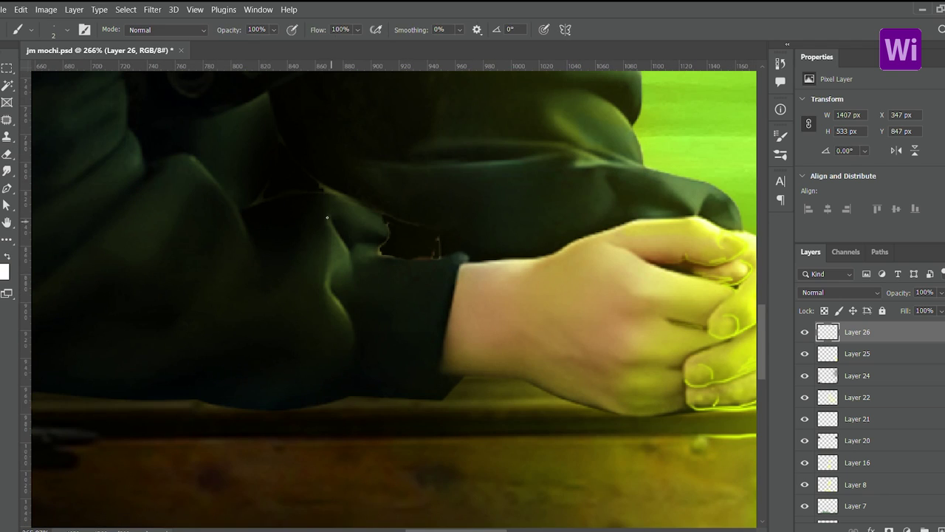
{"action": "scroll", "coordinate": [401, 326], "scroll_direction": "down", "scroll_amount": 1}
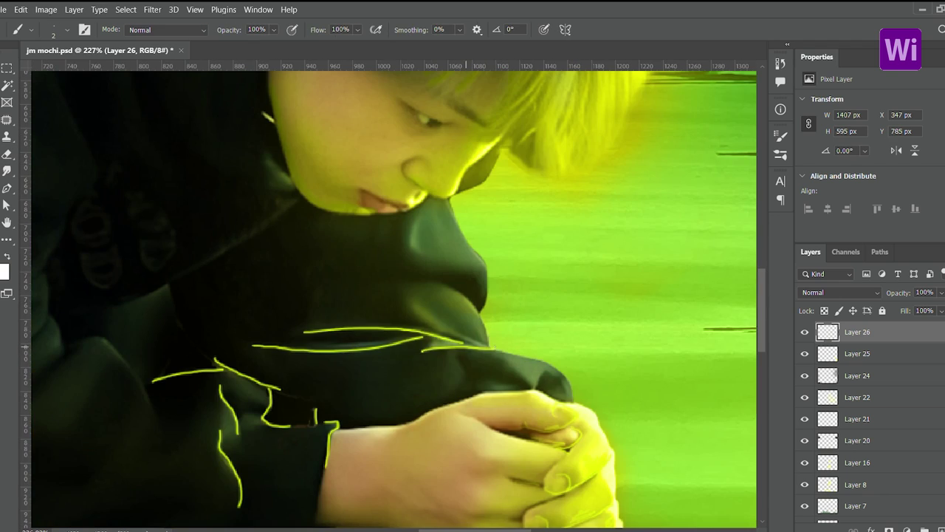
{"action": "left_click_drag", "start_coordinate": [484, 260], "coordinate": [477, 304]}
{"action": "key", "text": "e"}
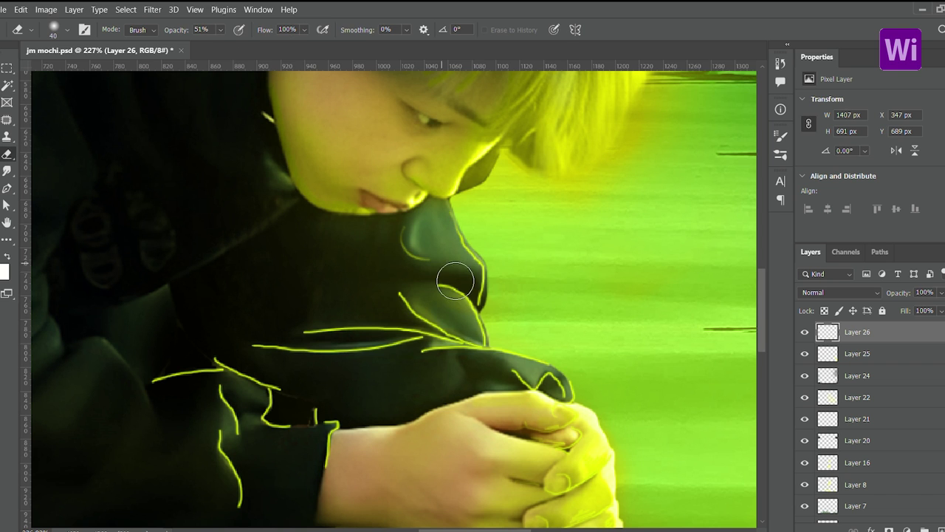
{"action": "scroll", "coordinate": [447, 272], "scroll_direction": "down", "scroll_amount": 2}
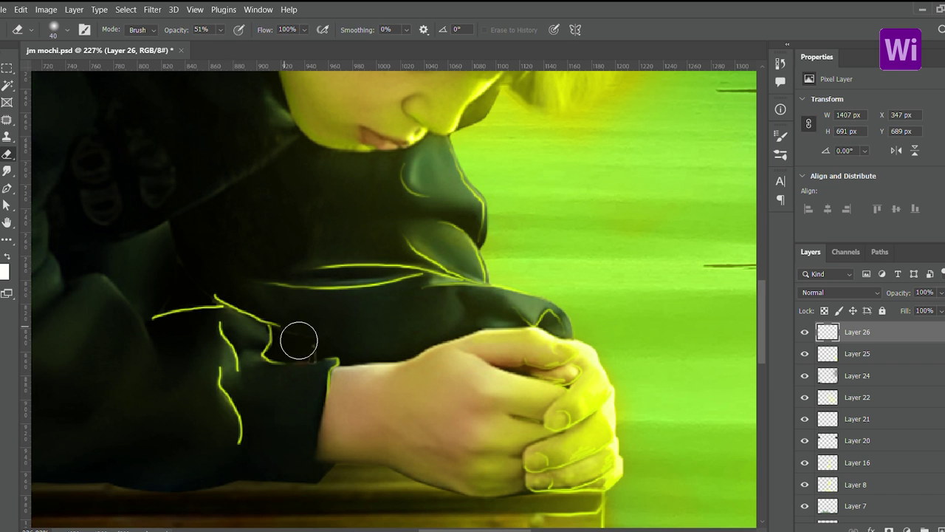
{"action": "scroll", "coordinate": [237, 465], "scroll_direction": "down", "scroll_amount": 7}
{"action": "scroll", "coordinate": [572, 395], "scroll_direction": "up", "scroll_amount": 4}
{"action": "key", "text": "]"}
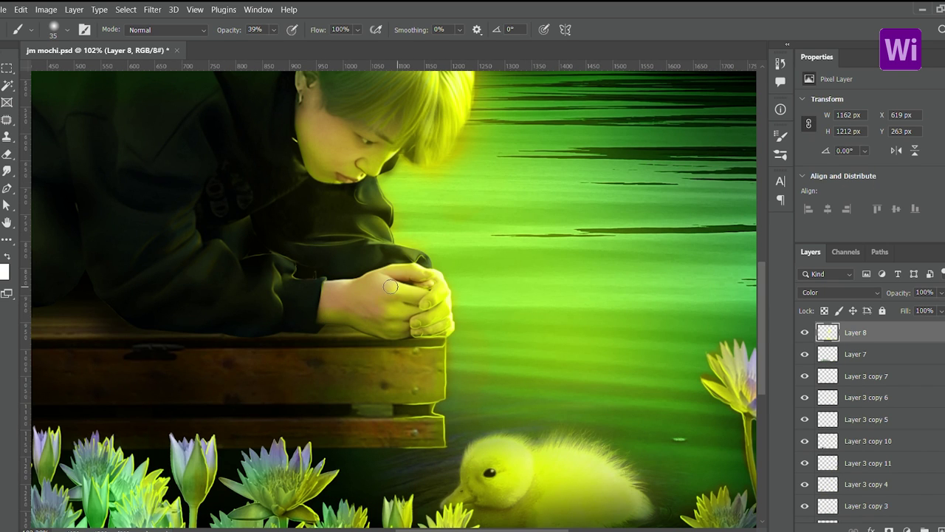
{"action": "left_click", "coordinate": [863, 522]}
{"action": "key", "text": "x"}
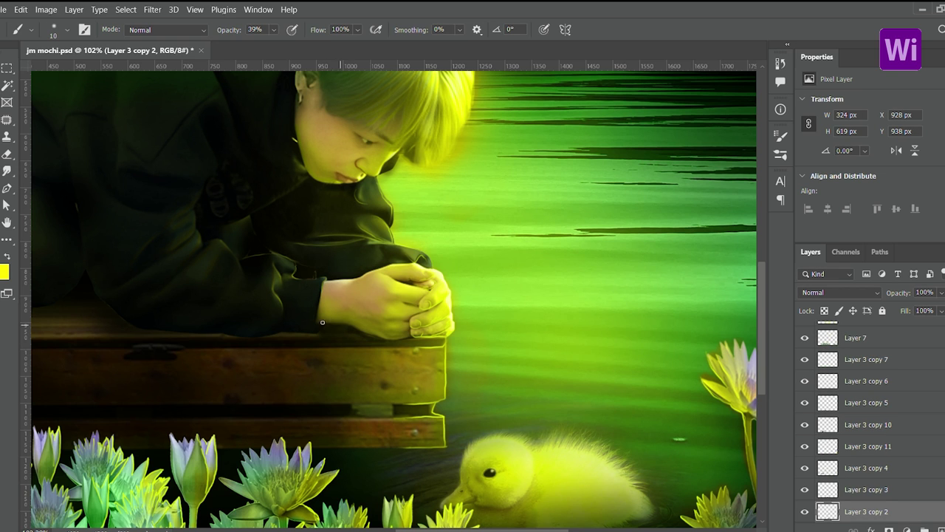
{"action": "key", "text": "e"}
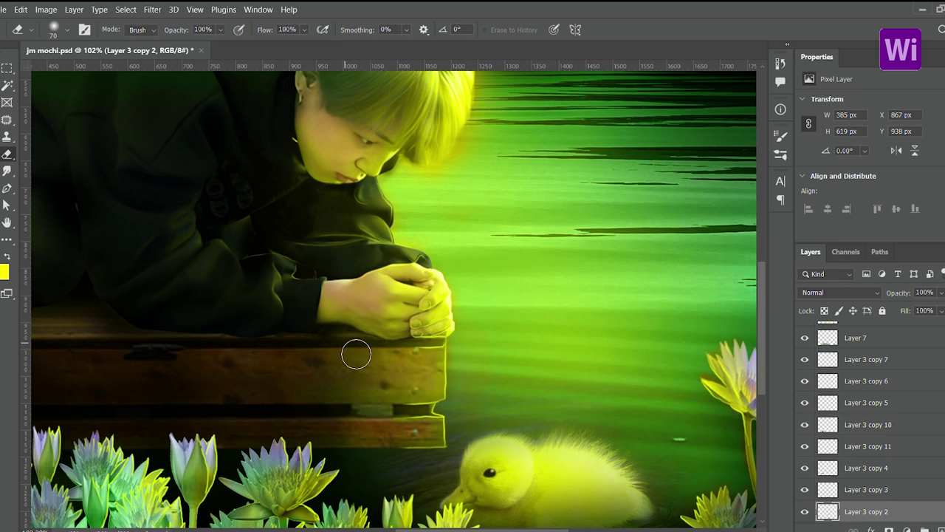
{"action": "key", "text": "ctrl+0"}
{"action": "key", "text": "v"}
{"action": "left_click", "coordinate": [693, 355]}
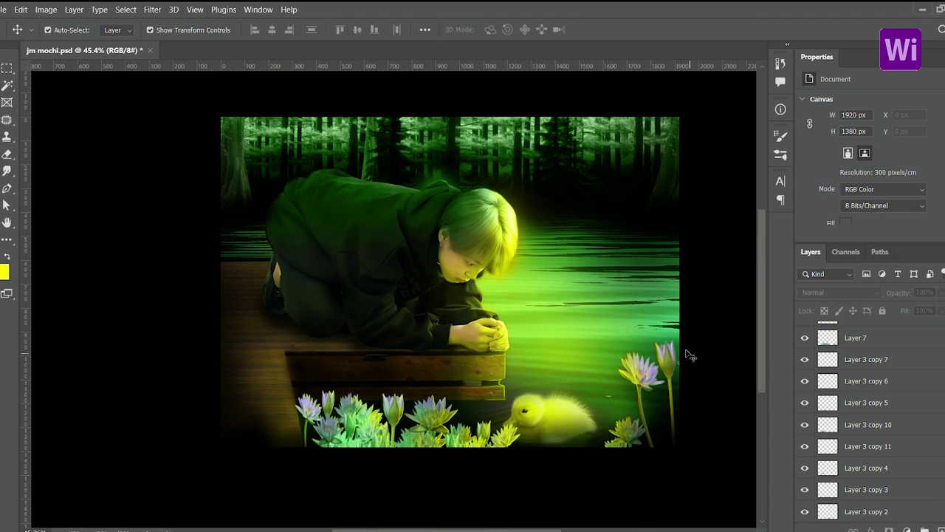